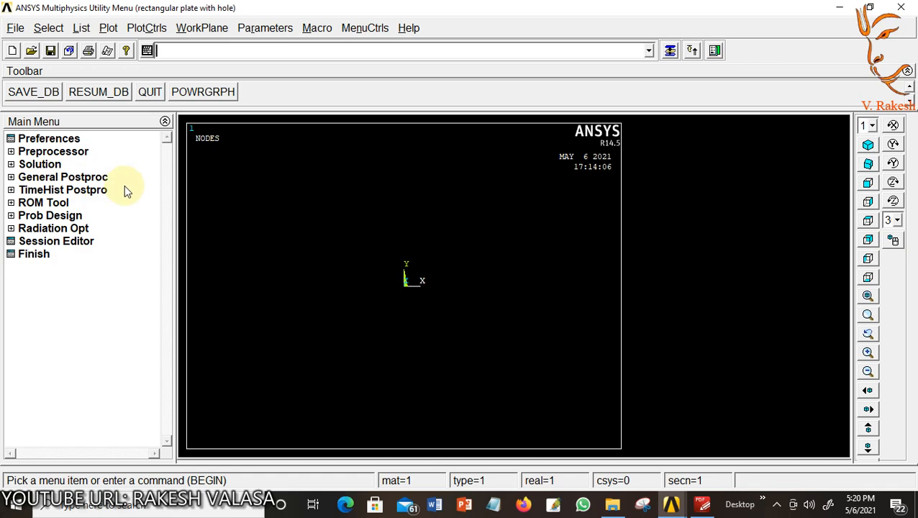
- Filter the interface preferences to the Thermal discipline
left_click(44, 139)
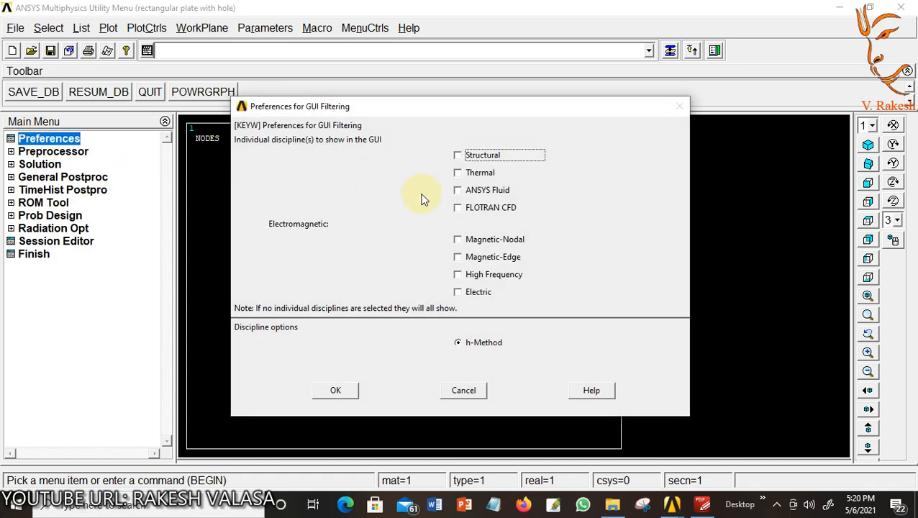
left_click(457, 173)
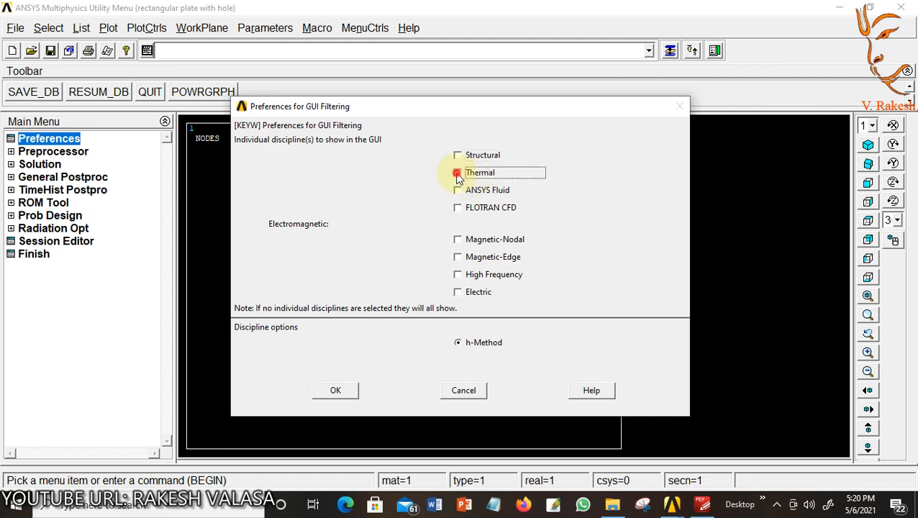
left_click(338, 389)
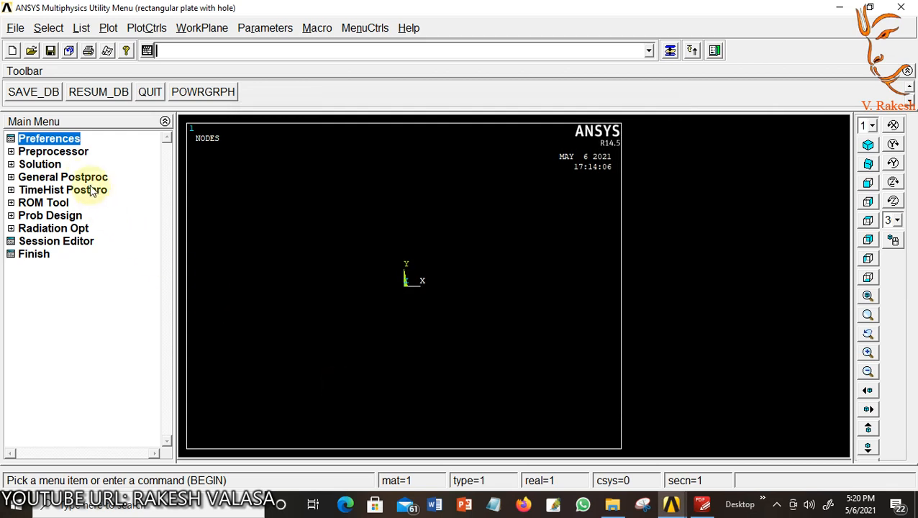
- Add the thermal solid element Tet 10node 87 as element type 1
left_click(62, 151)
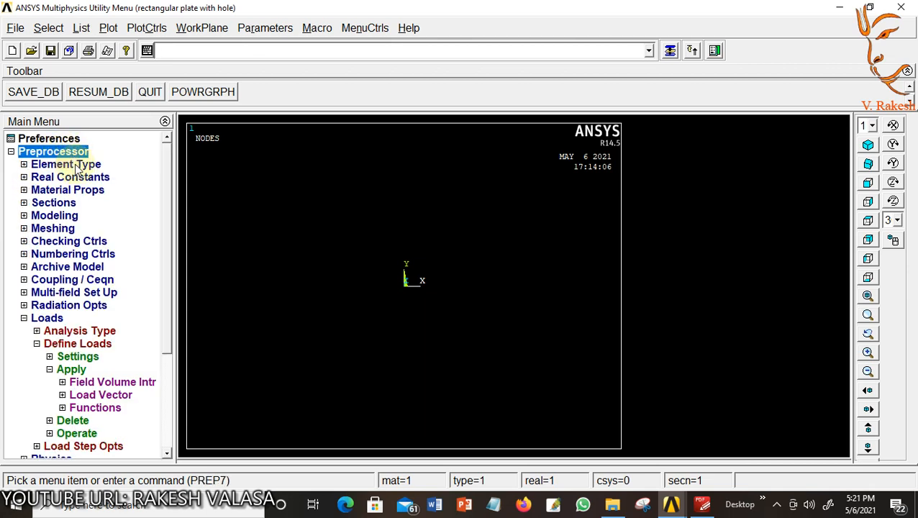
left_click(78, 165)
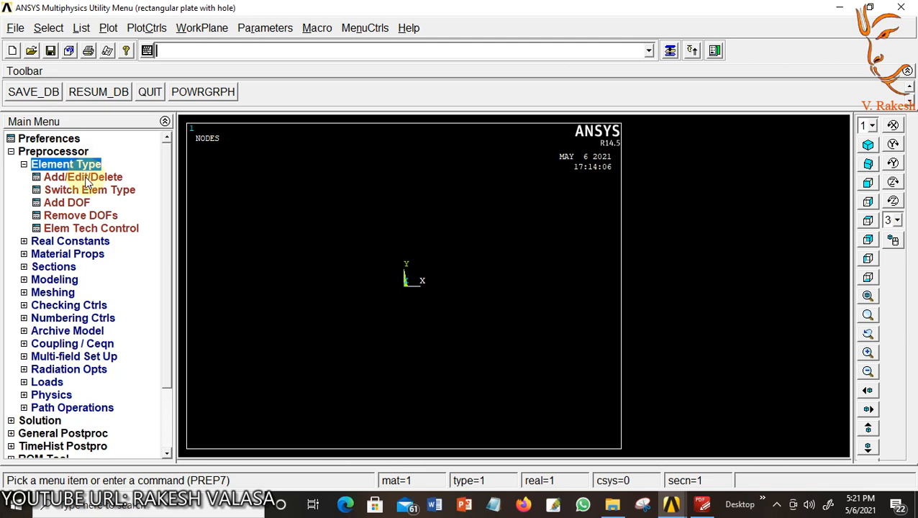
left_click(73, 179)
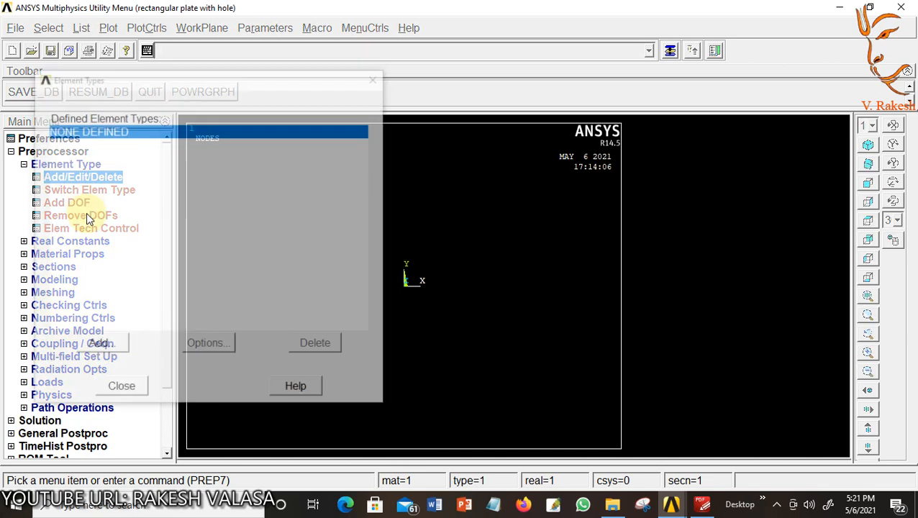
left_click(99, 346)
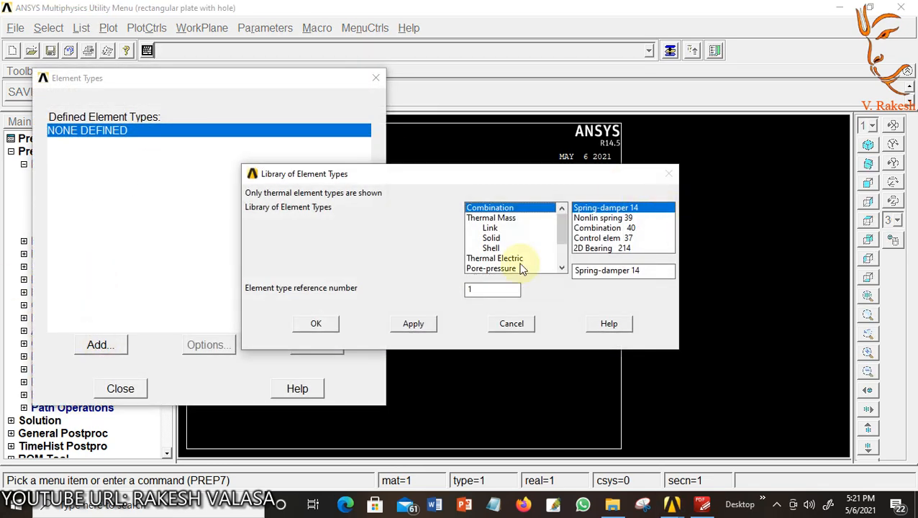
left_click(492, 239)
left_click(669, 228)
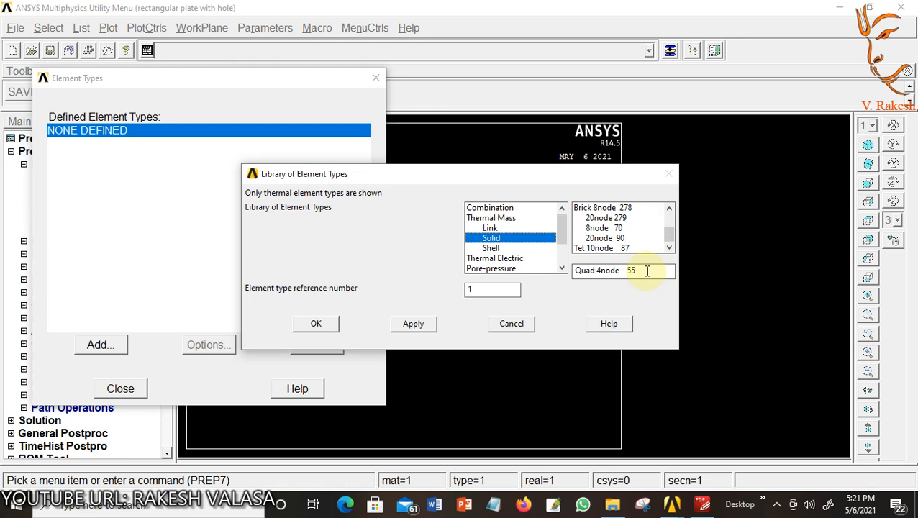
left_click(597, 249)
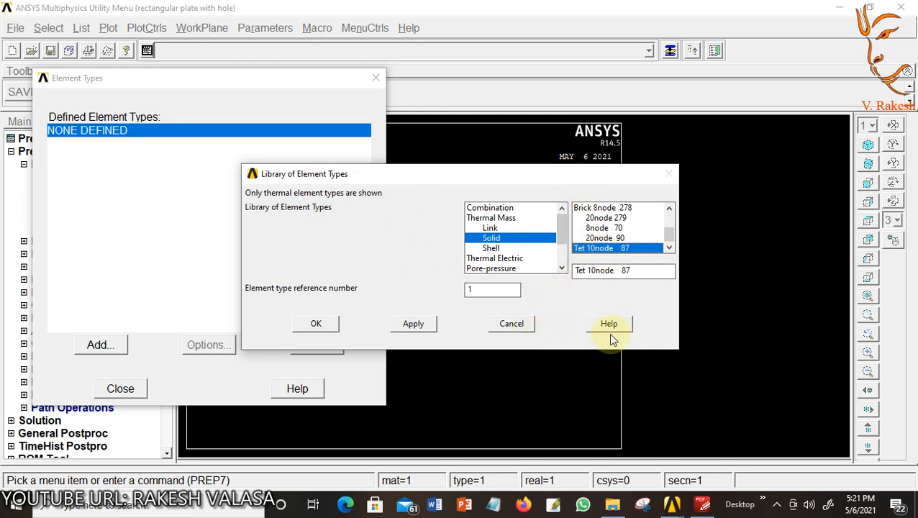
left_click(316, 325)
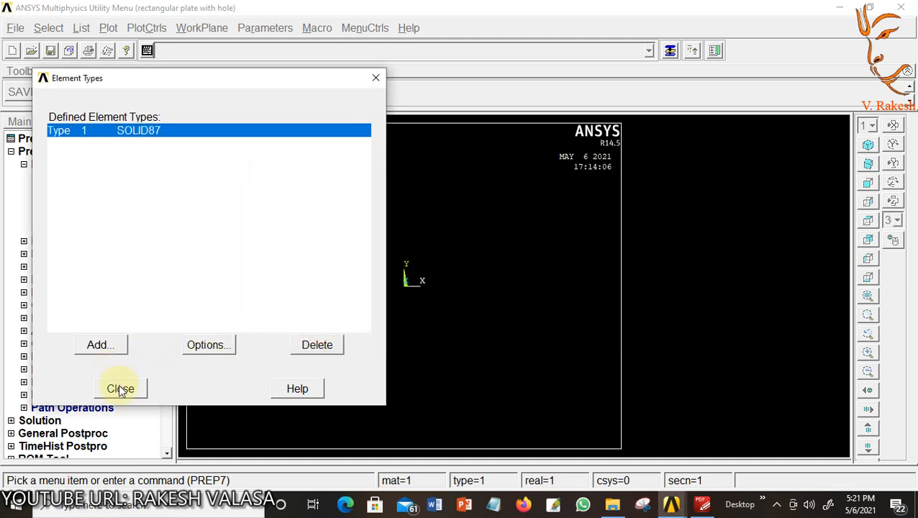
left_click(120, 391)
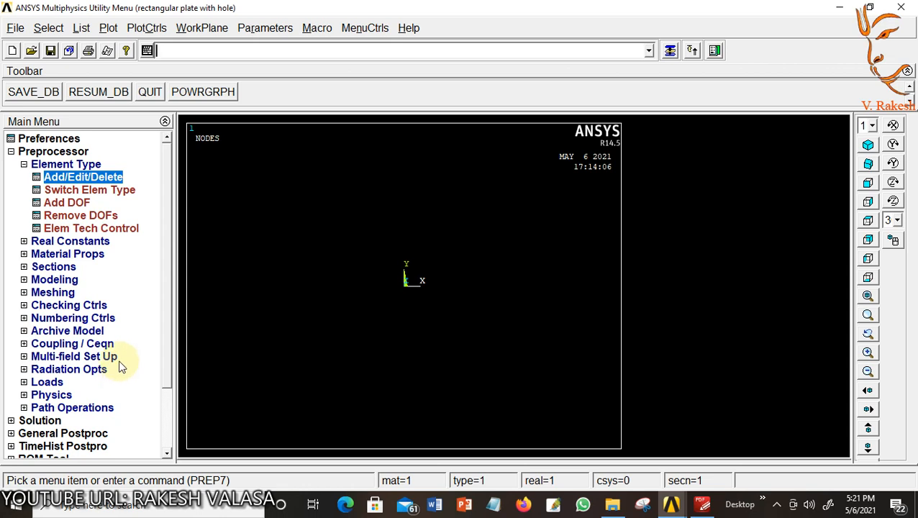
- Define isotropic thermal conductivity for material model 1 with KXX set to 70
left_click(76, 254)
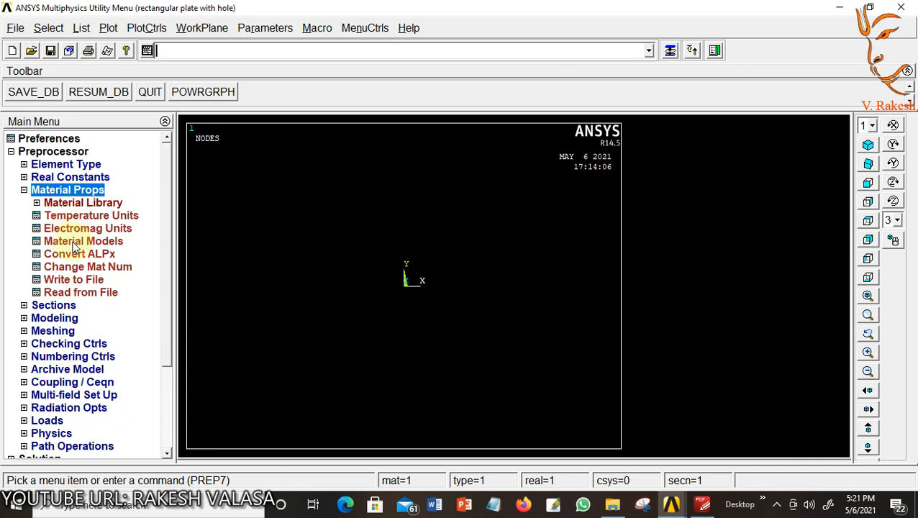
left_click(74, 245)
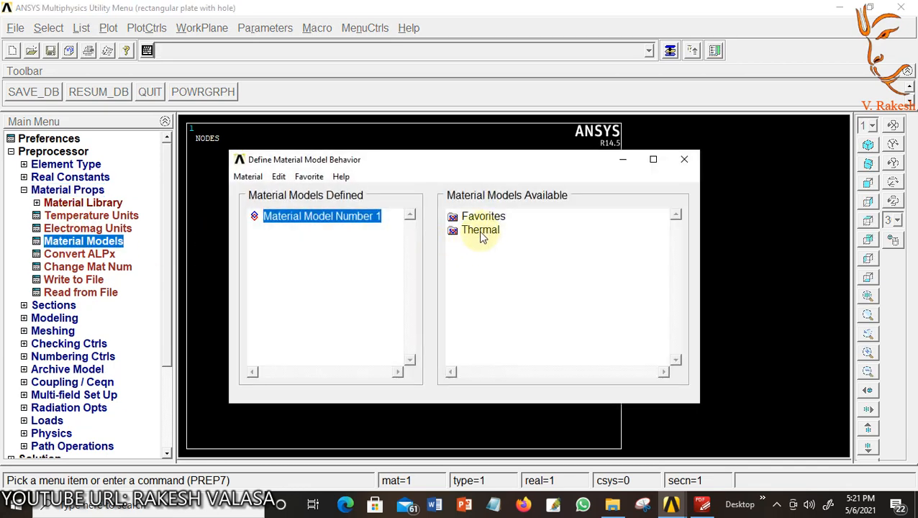
double_click(476, 232)
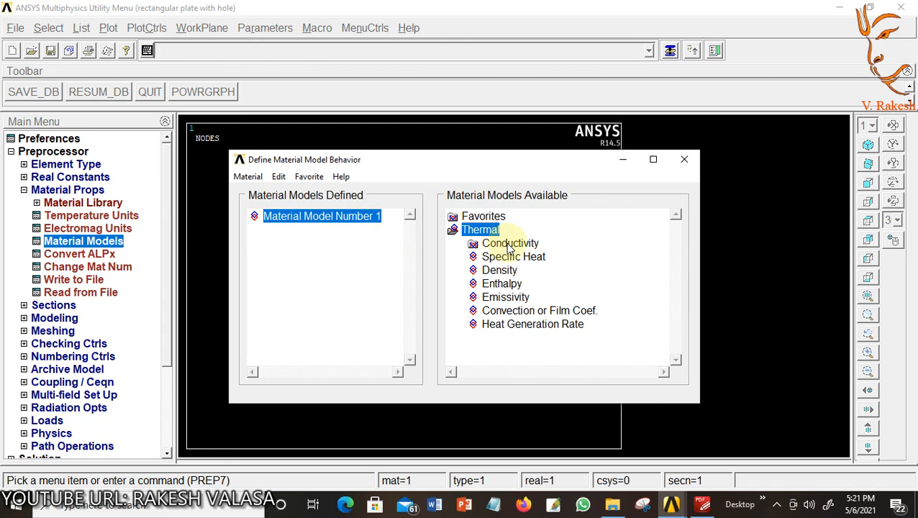
double_click(503, 243)
double_click(515, 257)
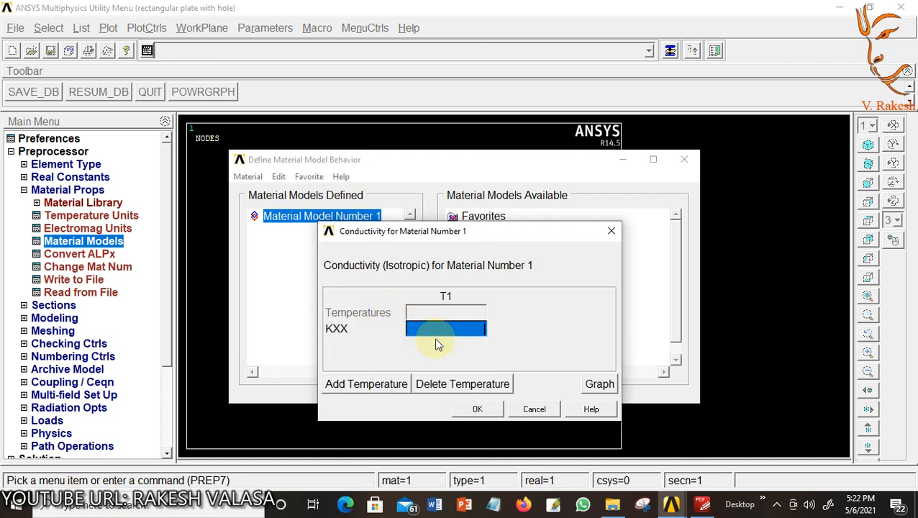
type("70")
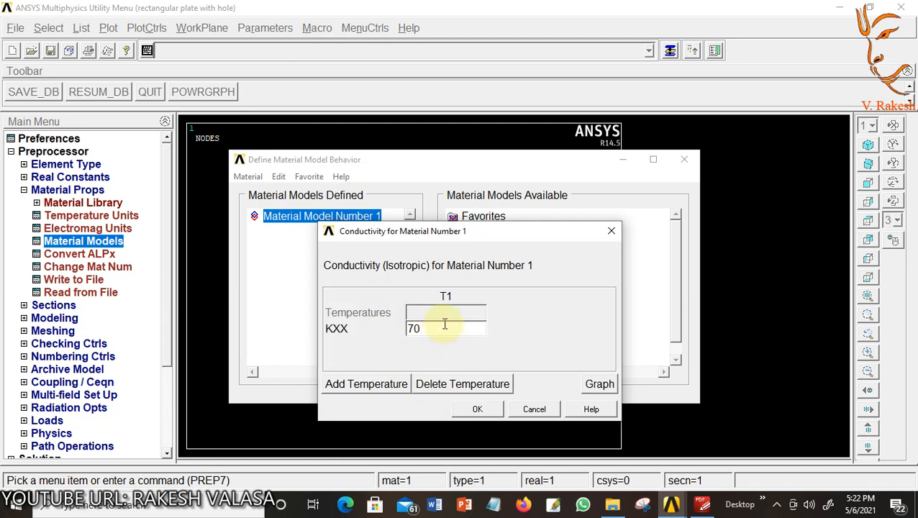
left_click(477, 409)
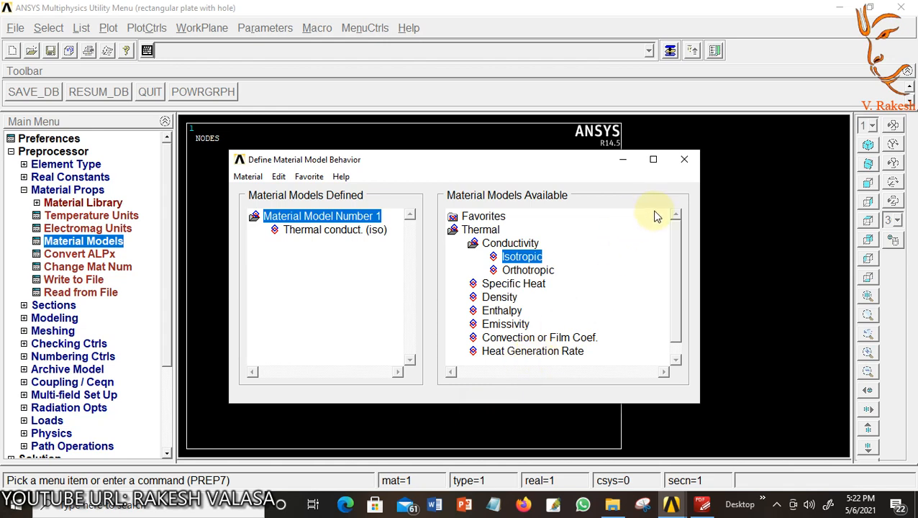
left_click(684, 160)
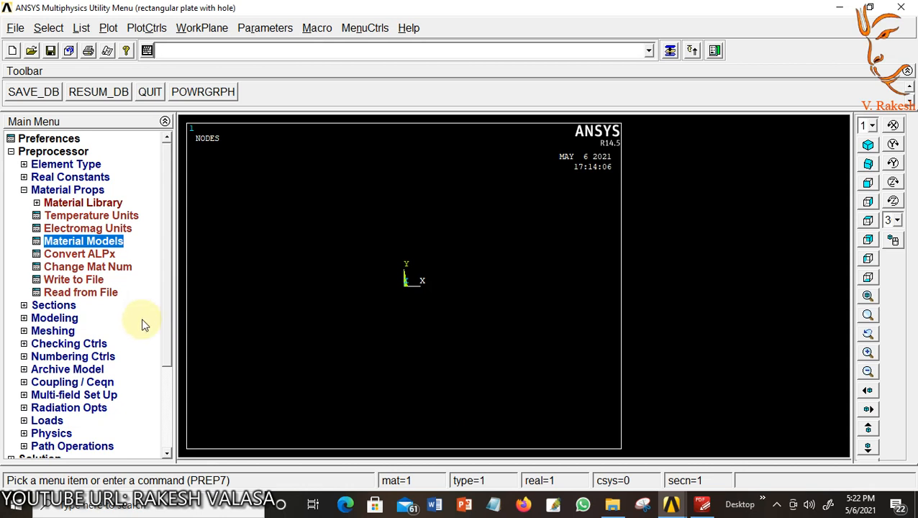
- Create a solid cylinder volume with a radius of 1 and a depth of 5
left_click(54, 320)
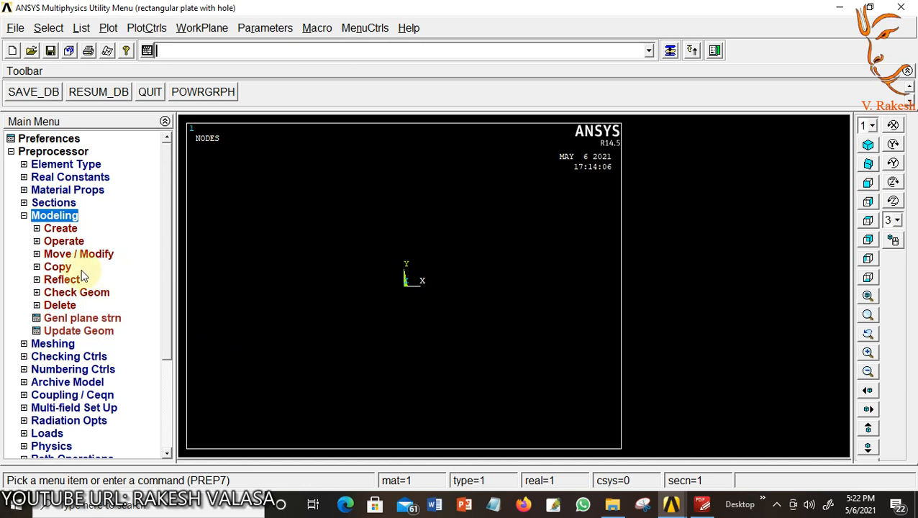
left_click(62, 228)
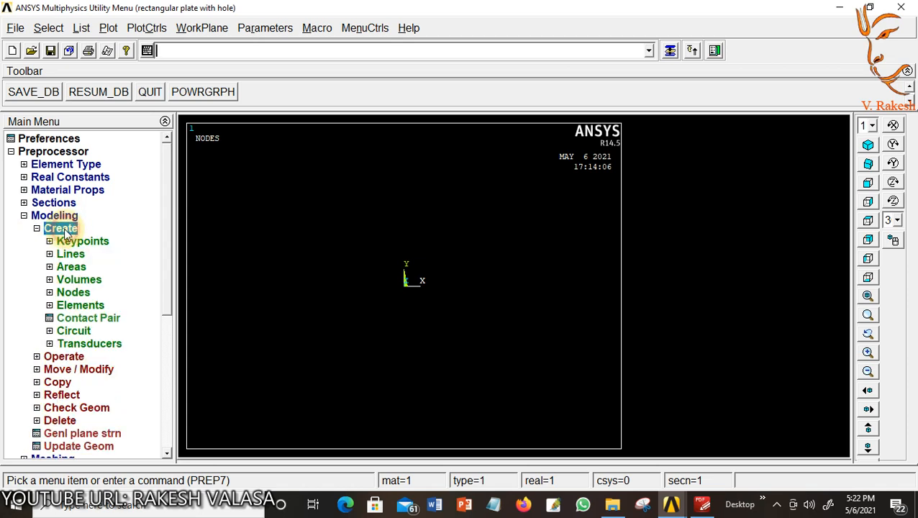
left_click(81, 281)
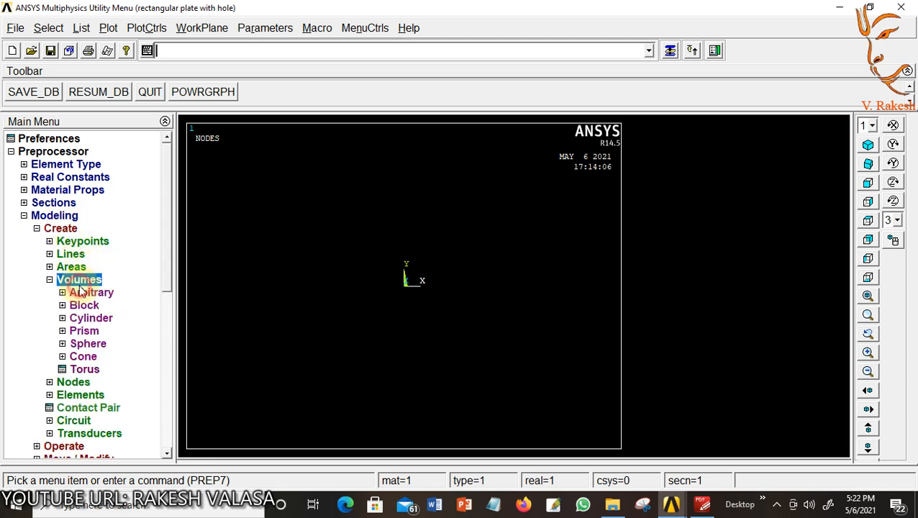
double_click(108, 319)
left_click(111, 331)
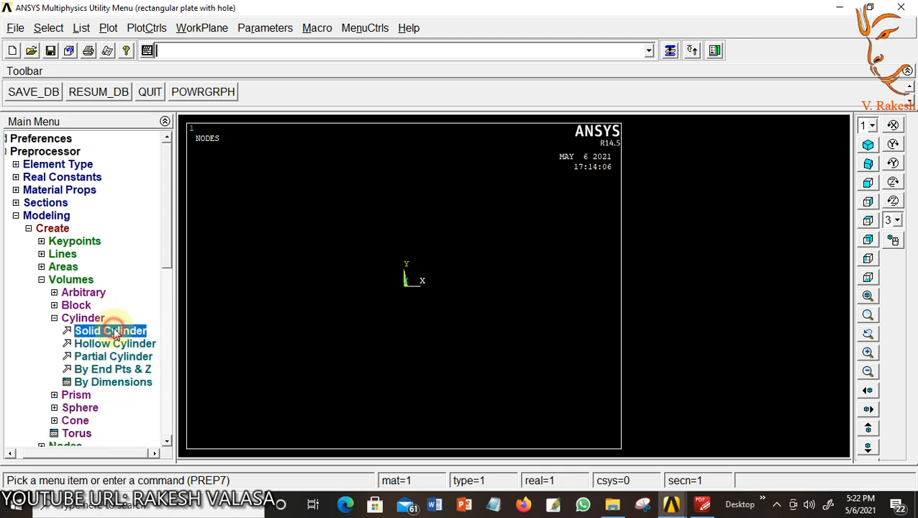
left_click_drag(76, 238, 92, 169)
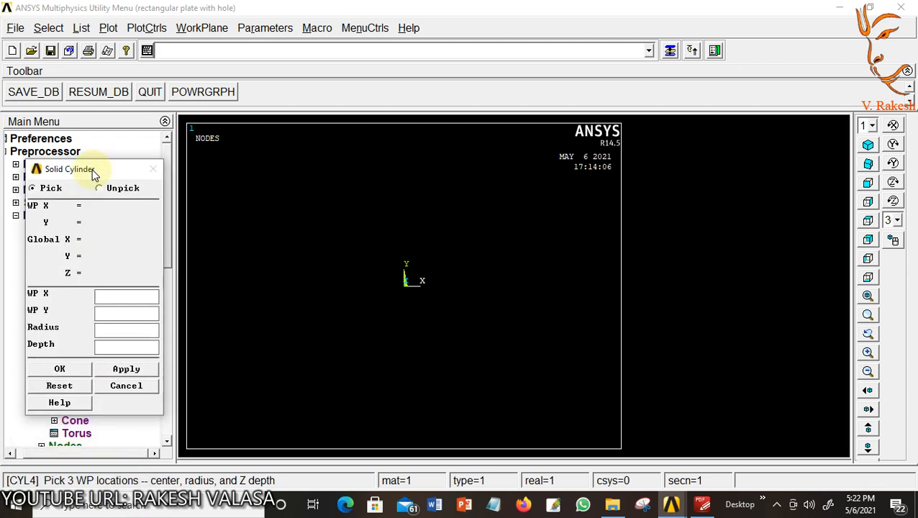
left_click(108, 333)
type("1")
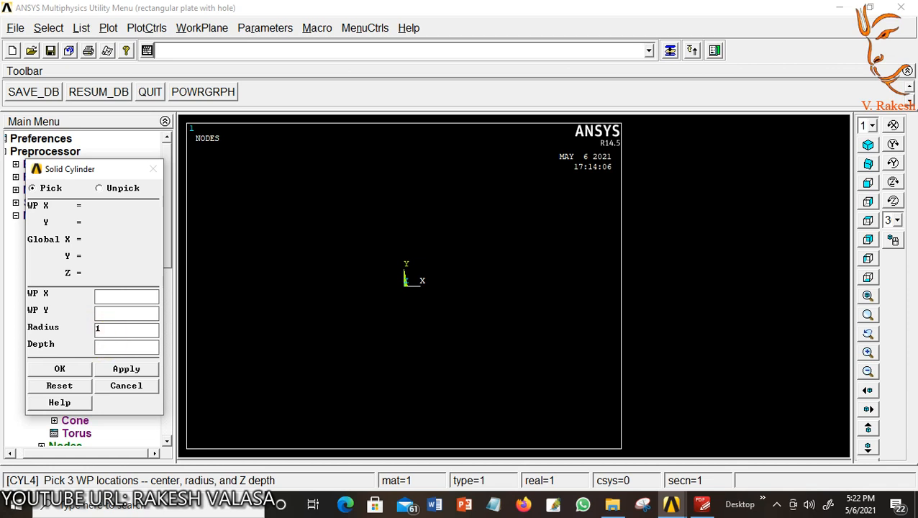
left_click(108, 346)
type("5")
left_click(70, 369)
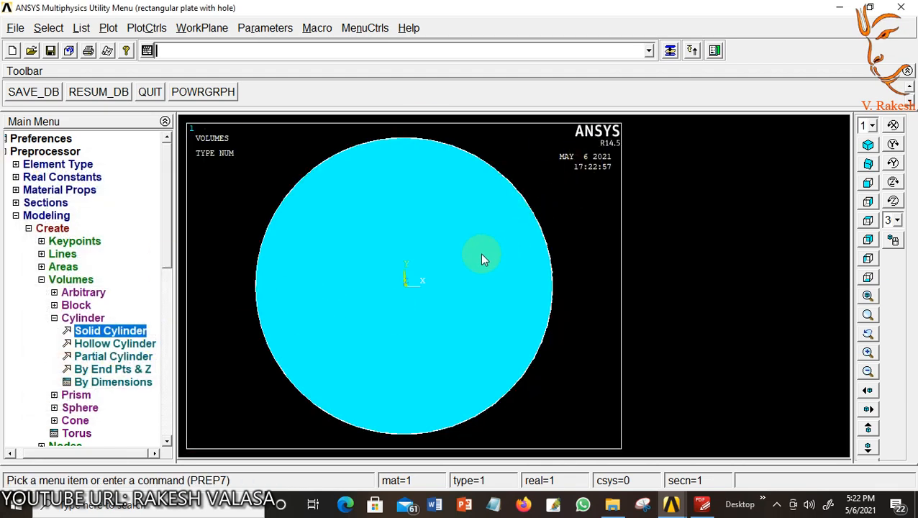
left_click(868, 146)
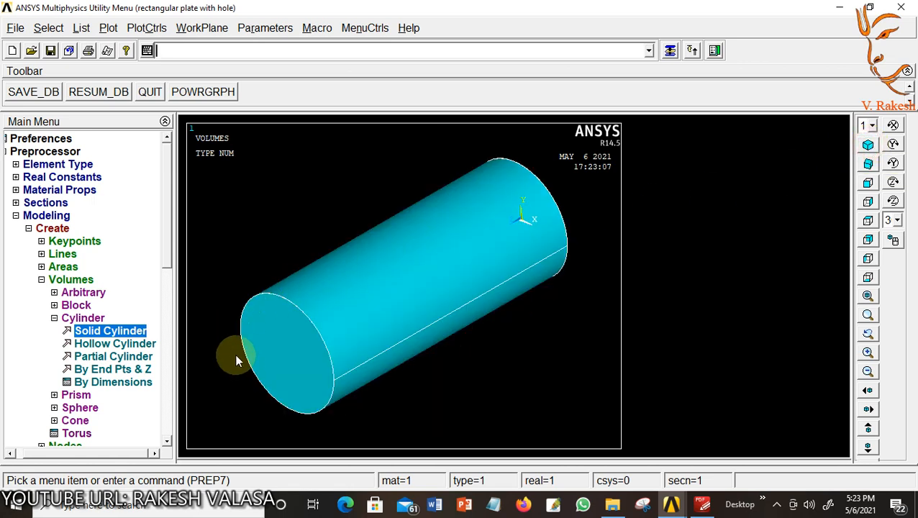
- Enable Smart Size in the MeshTool for volumes and set it to the finest level, 1
left_click(54, 318)
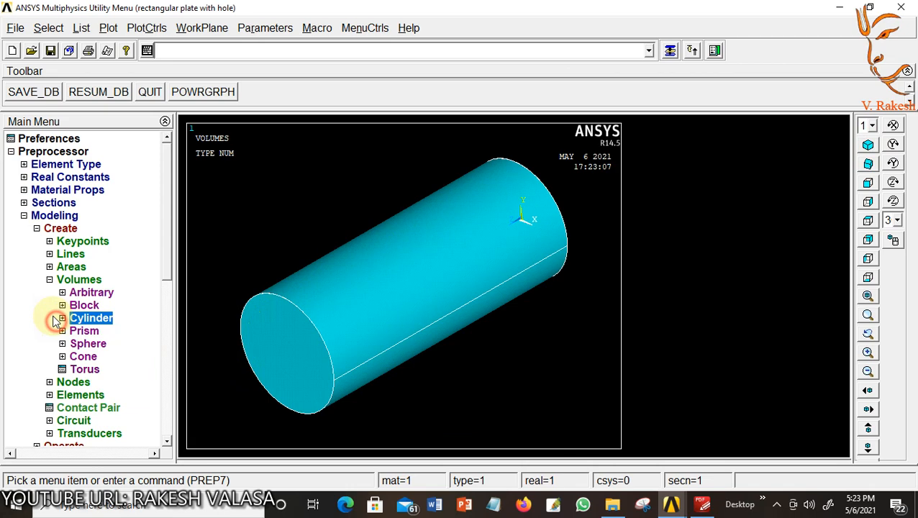
left_click(50, 280)
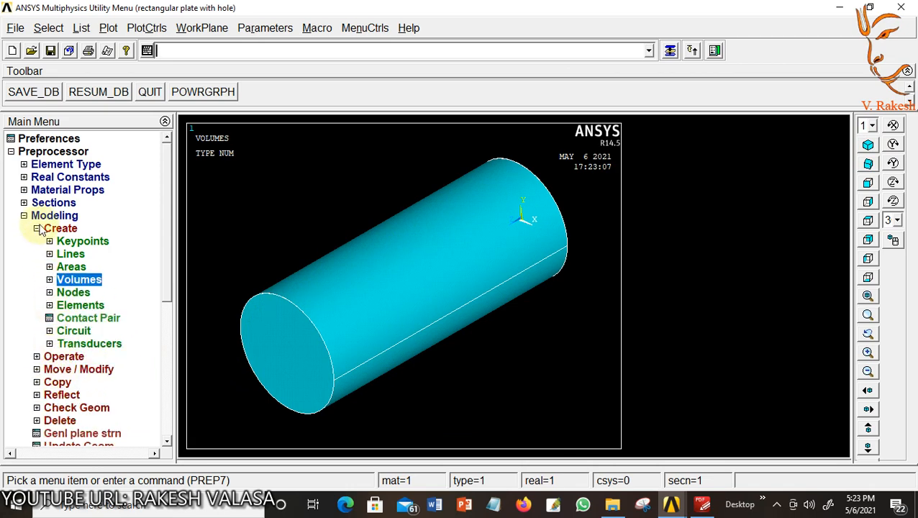
left_click(41, 228)
left_click(64, 343)
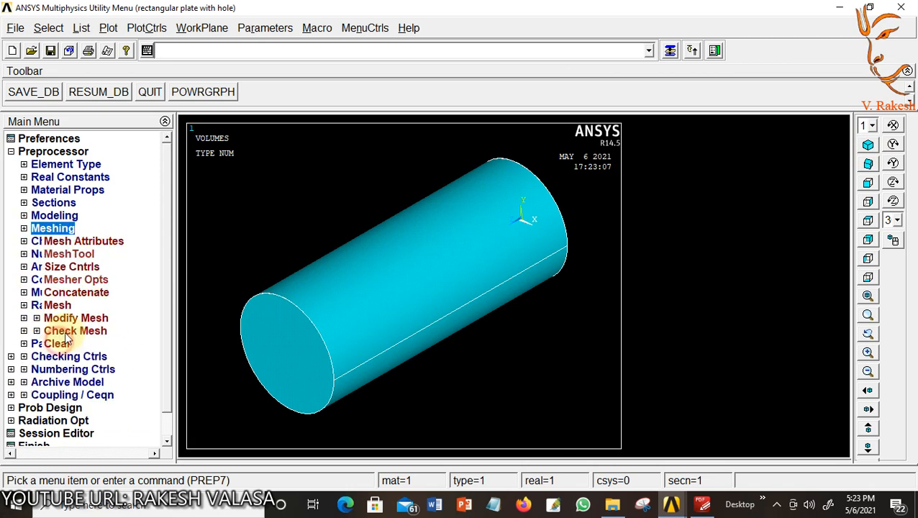
left_click(68, 254)
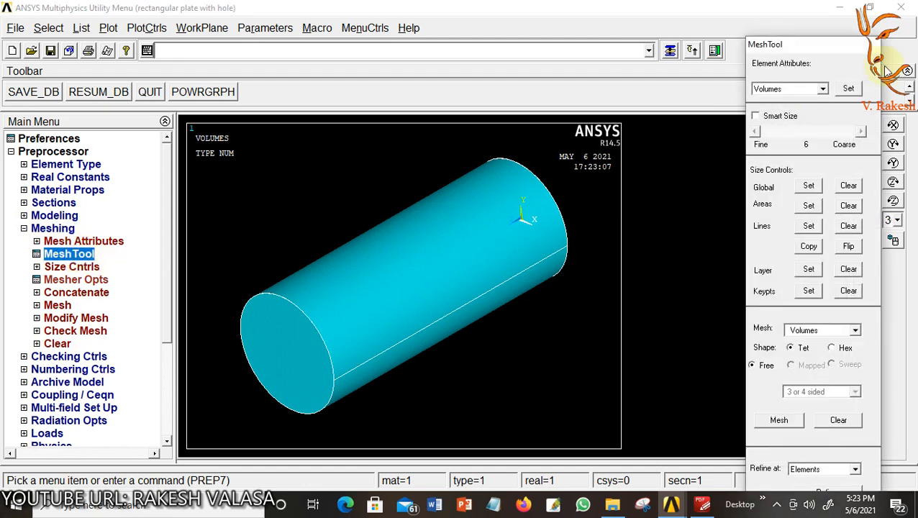
left_click_drag(812, 42, 802, 12)
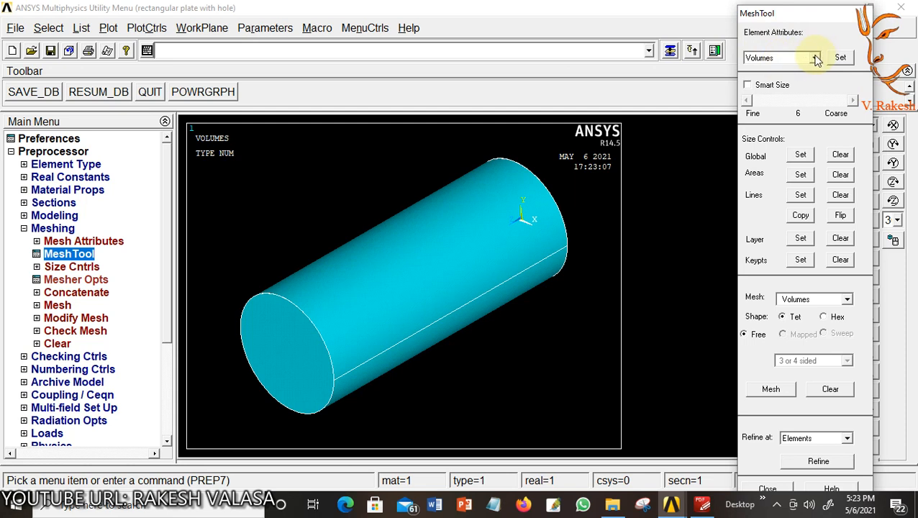
left_click(815, 60)
left_click(816, 60)
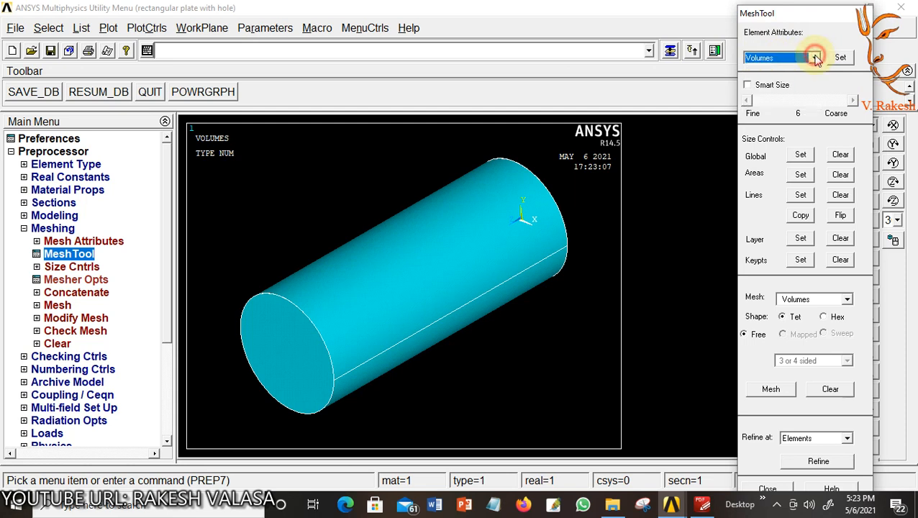
left_click(747, 85)
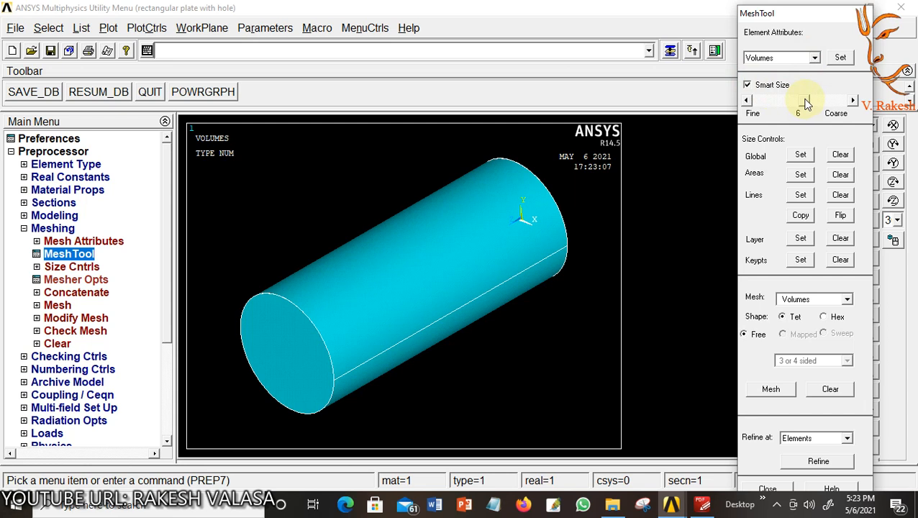
left_click_drag(805, 102, 758, 100)
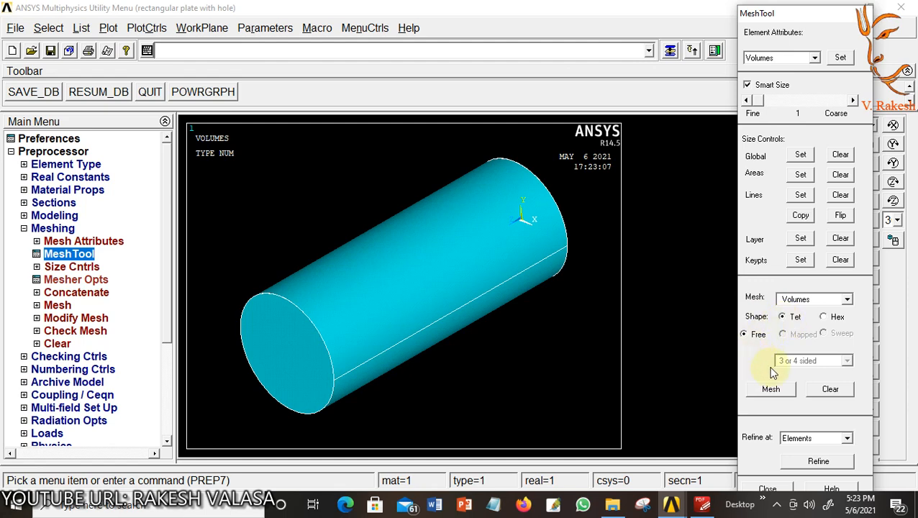
- Mesh the cylinder volume with free tetrahedral elements and close the MeshTool
left_click(773, 392)
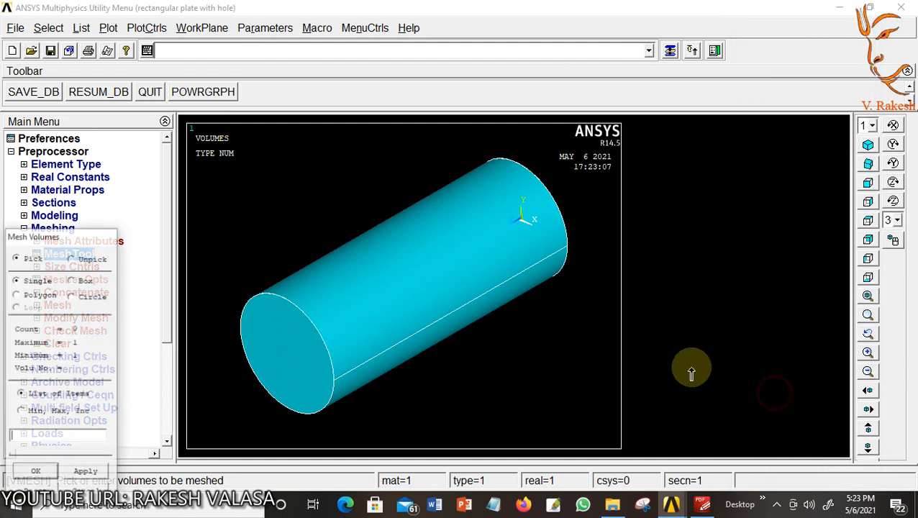
left_click(335, 299)
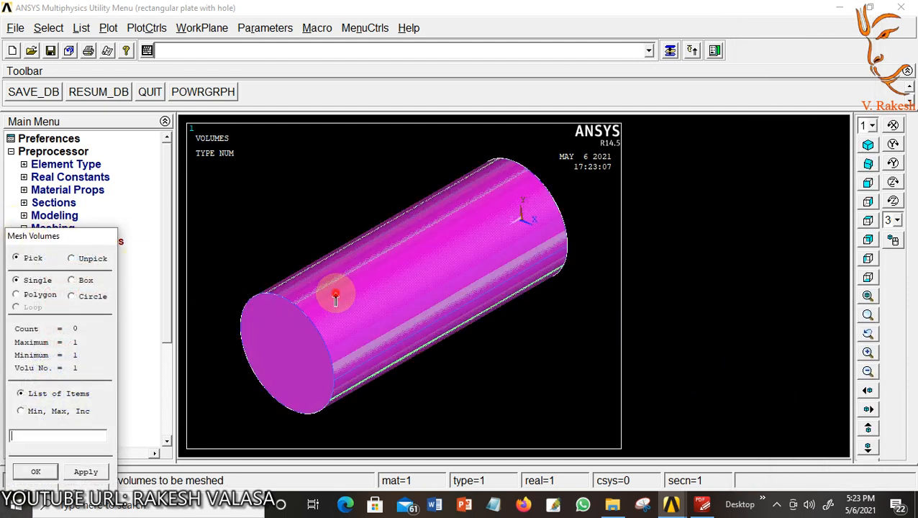
left_click(38, 472)
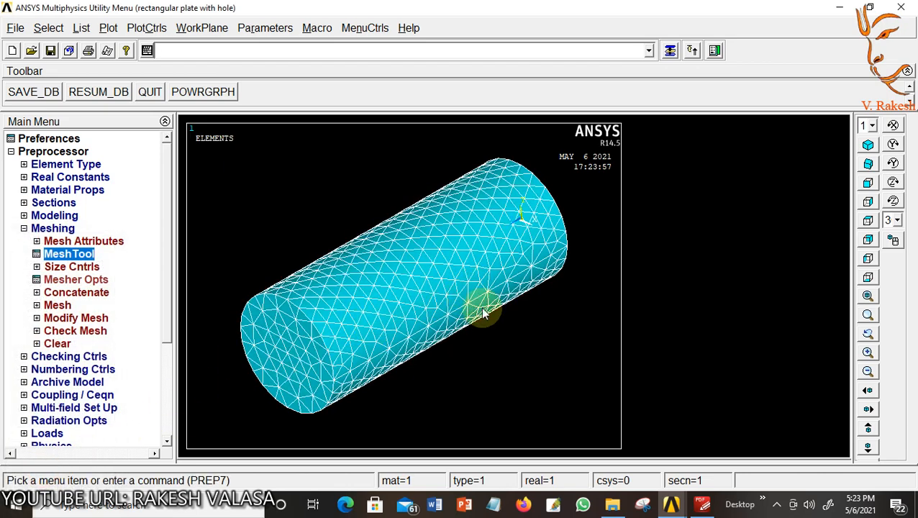
left_click(670, 52)
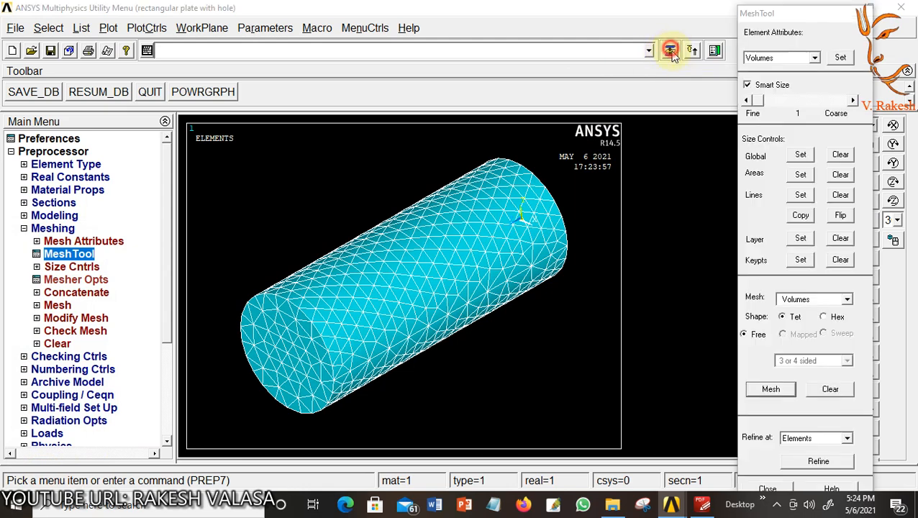
left_click(765, 13)
left_click_drag(765, 13, 761, 8)
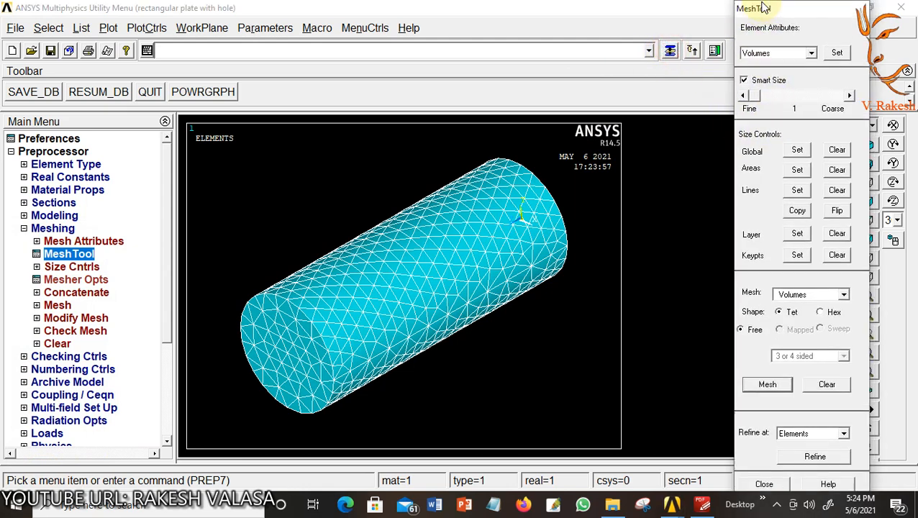
left_click(764, 484)
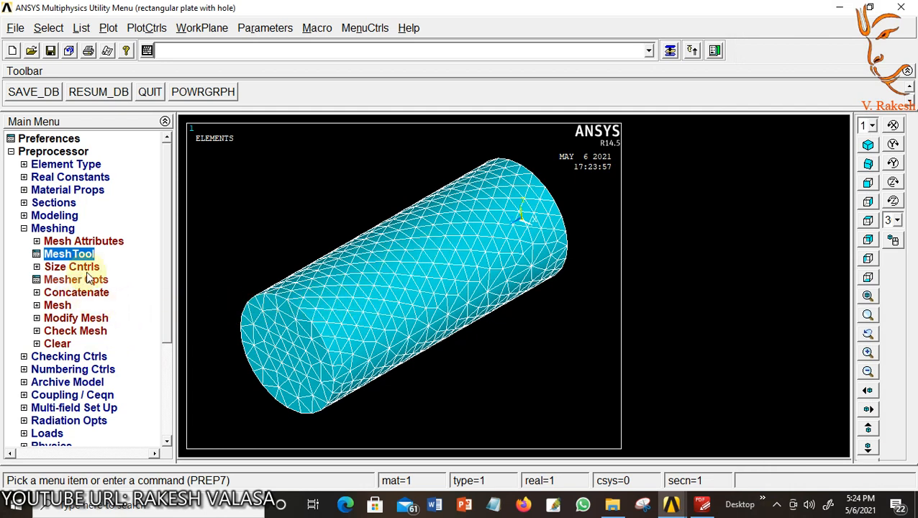
- Apply a constant TEMP load of 140 to the cylinder's front circular end area
left_click(48, 434)
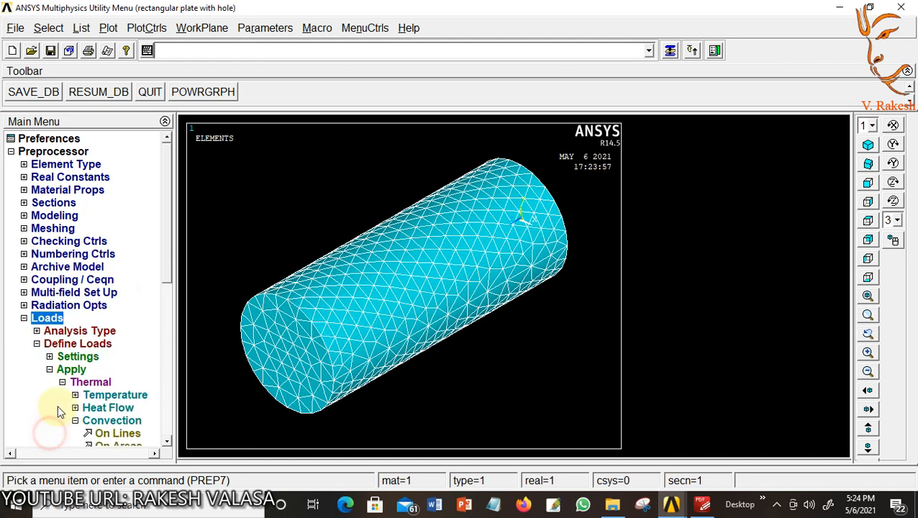
left_click(61, 348)
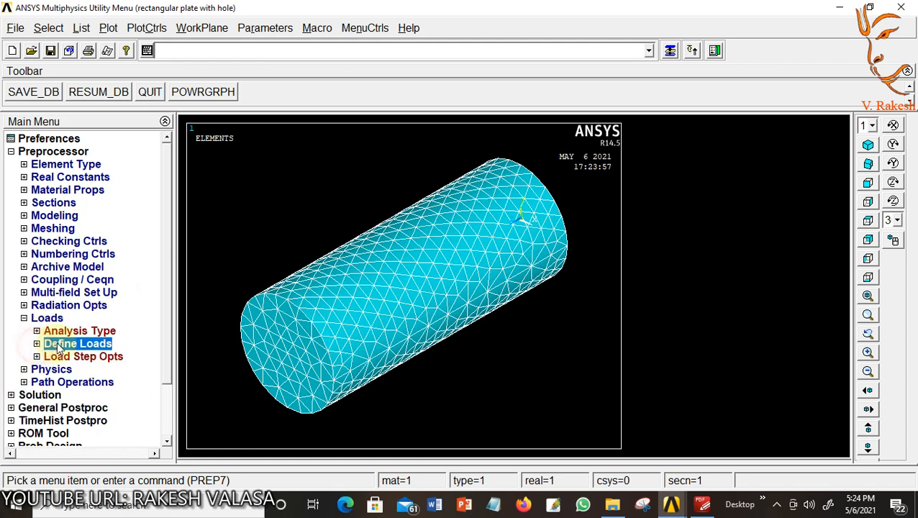
left_click(61, 348)
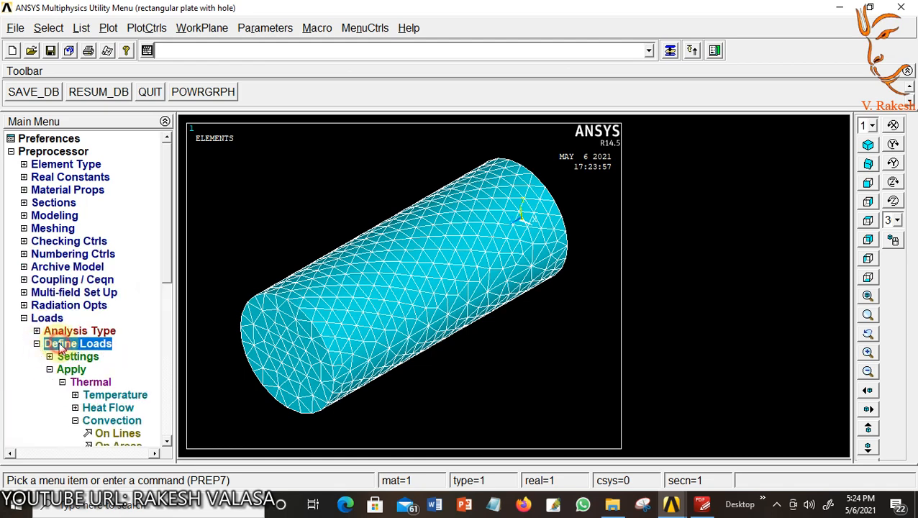
left_click(91, 384)
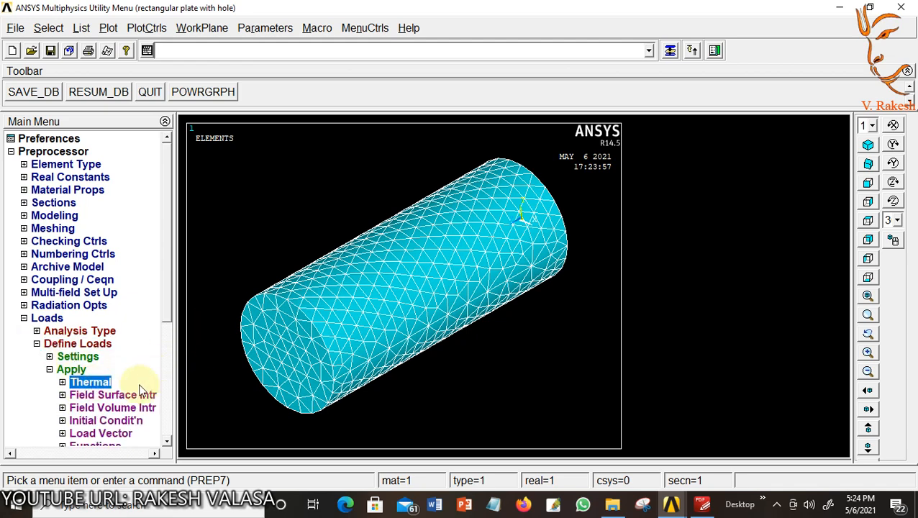
left_click_drag(164, 322, 164, 366)
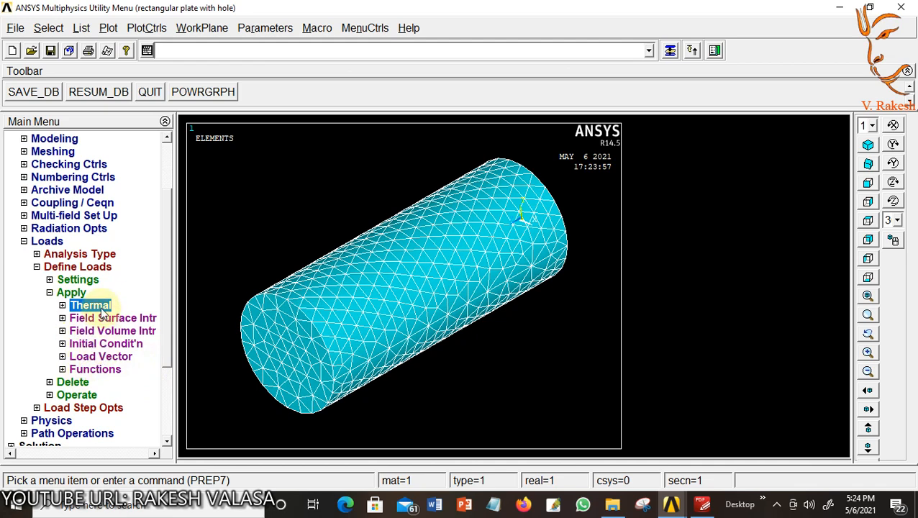
left_click(62, 305)
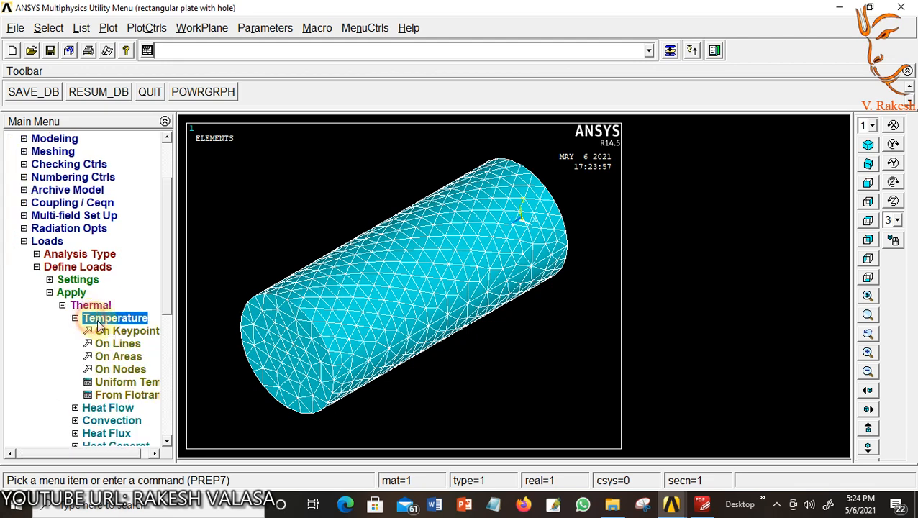
left_click(92, 319)
left_click(116, 357)
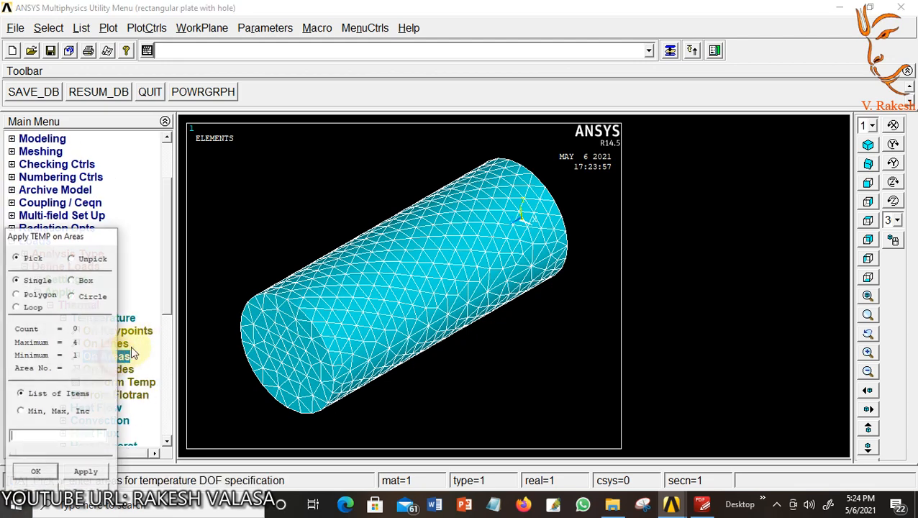
left_click_drag(78, 242, 128, 153)
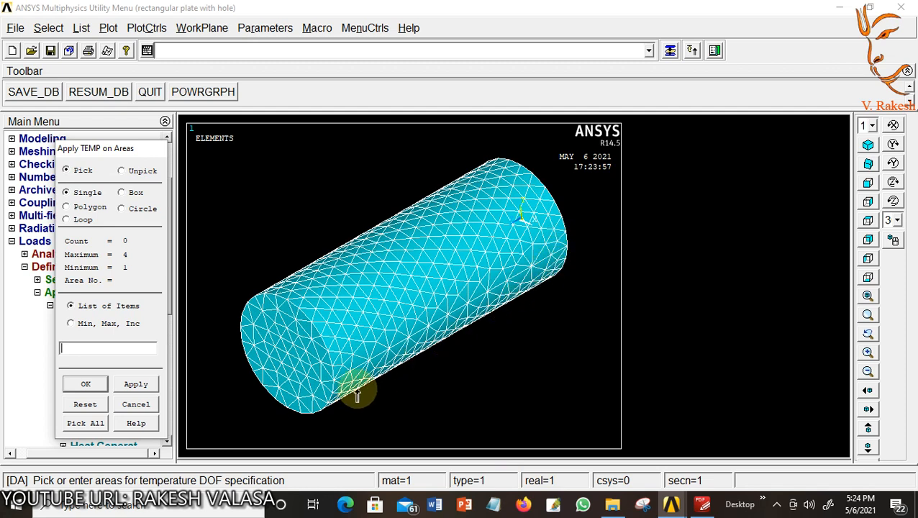
left_click(292, 363)
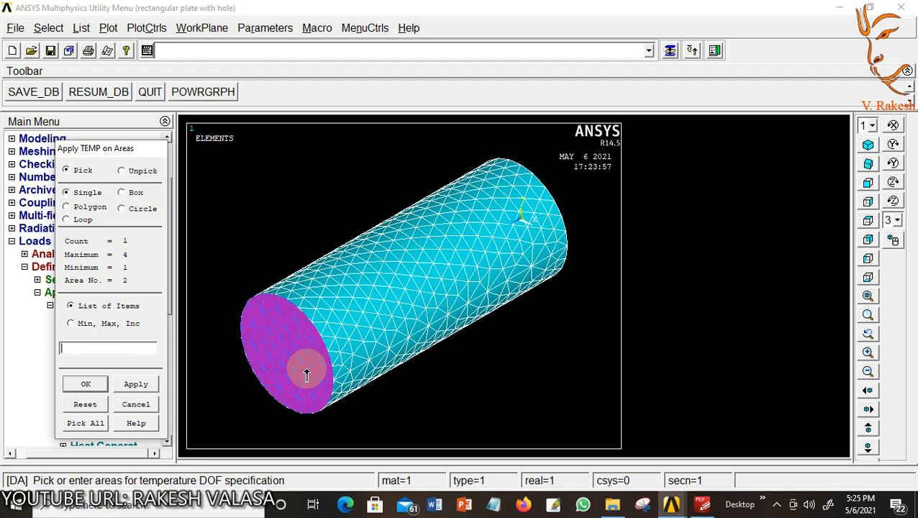
left_click(87, 385)
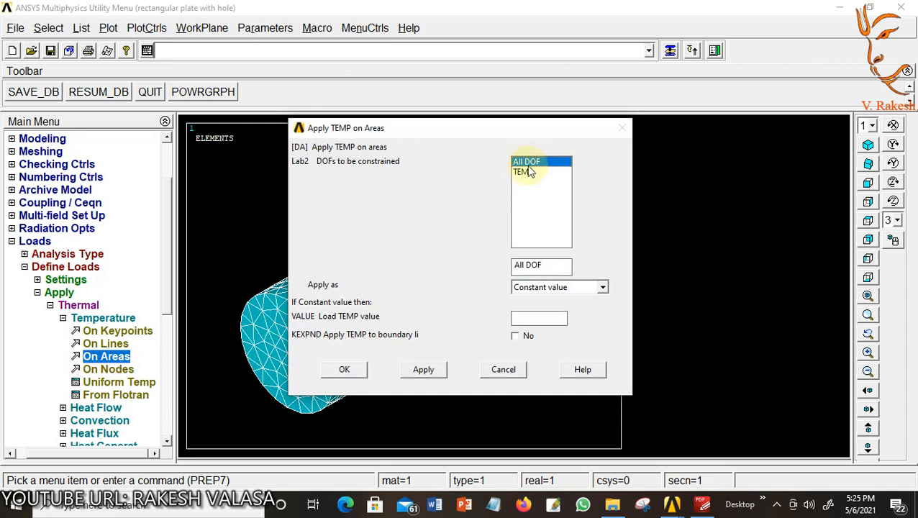
left_click(525, 173)
left_click(529, 317)
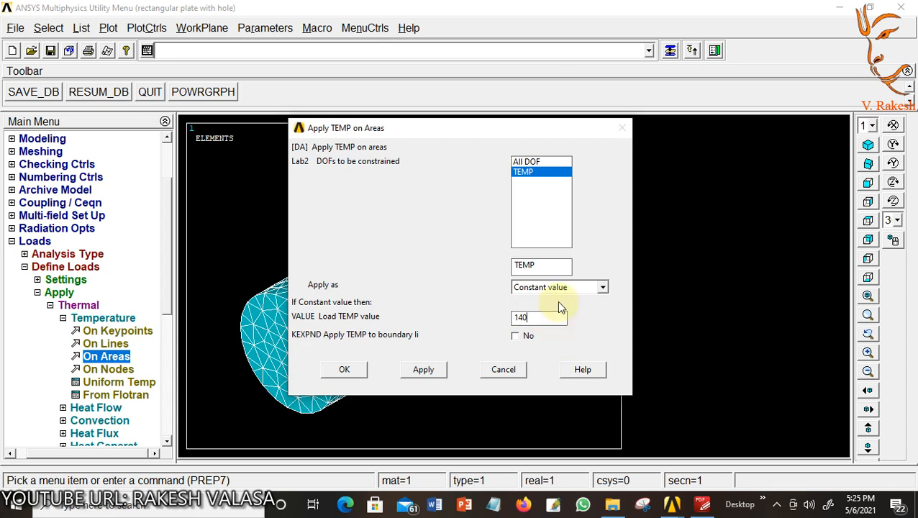
left_click(348, 370)
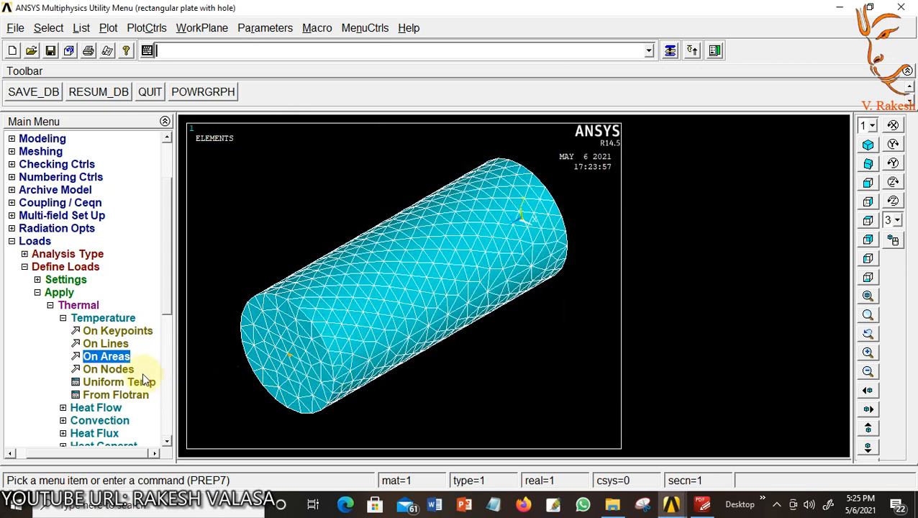
- Apply convection to the cylinder's two curved side areas with a film coefficient of 5 and a bulk temperature of 40
scroll(169, 320, "down", 4)
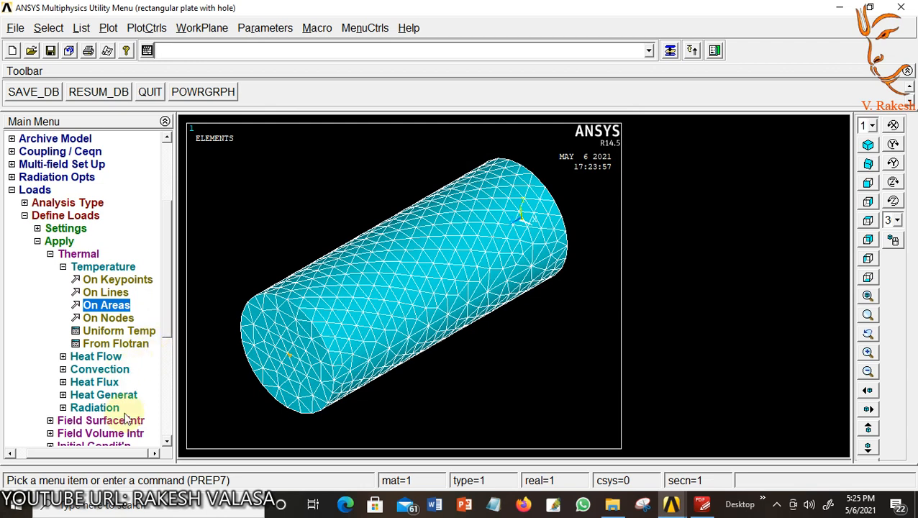
left_click(89, 370)
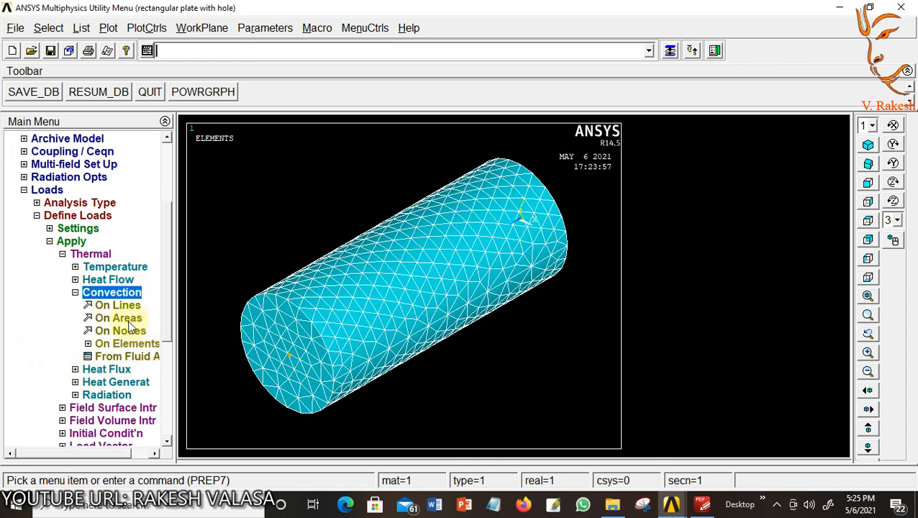
left_click(128, 321)
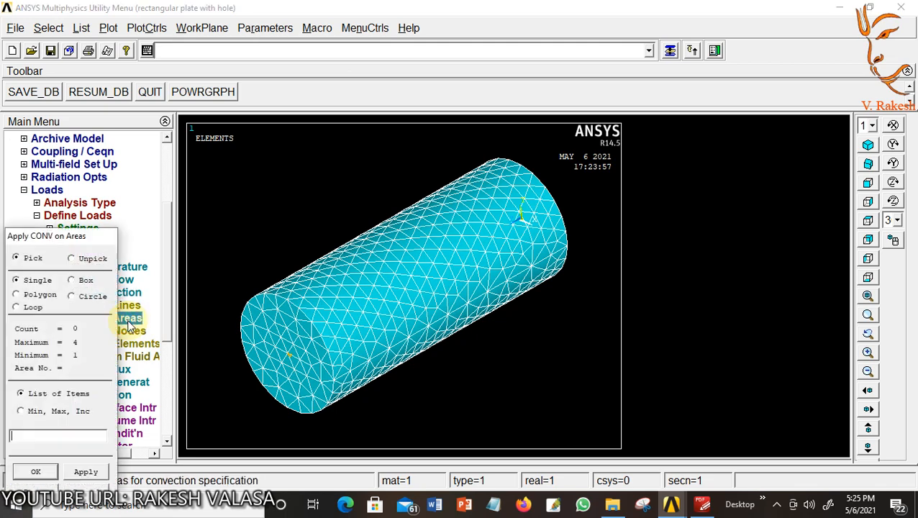
left_click(376, 271)
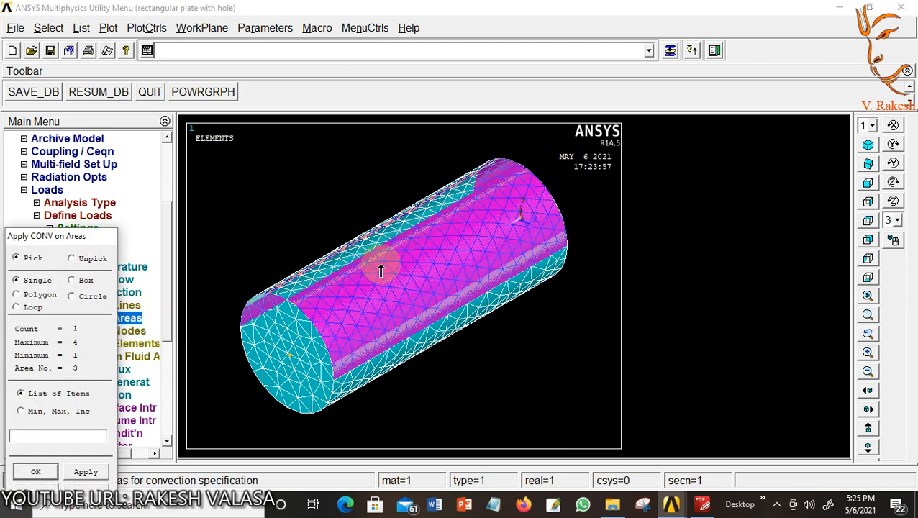
left_click(414, 347)
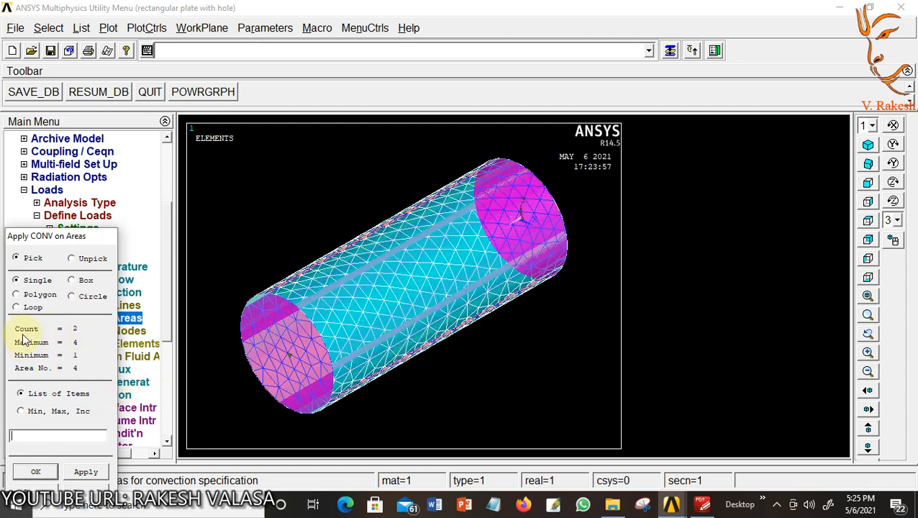
left_click(36, 474)
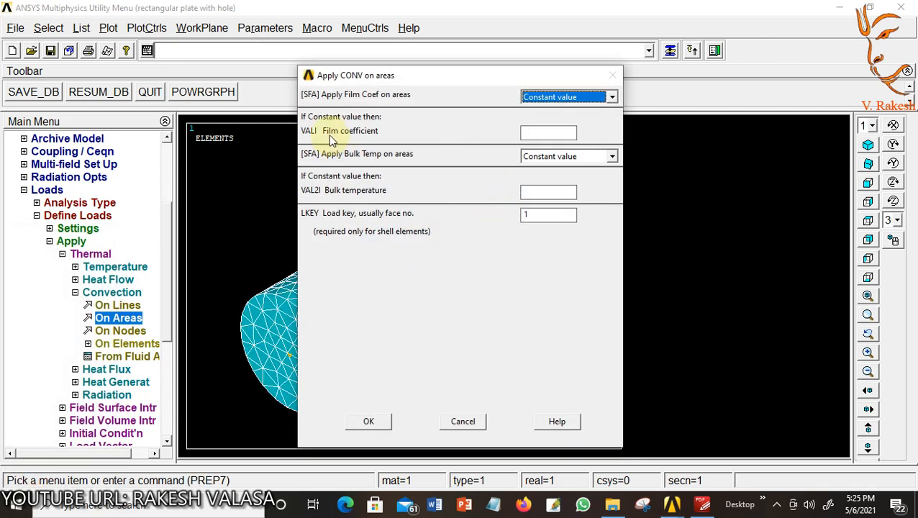
left_click(539, 134)
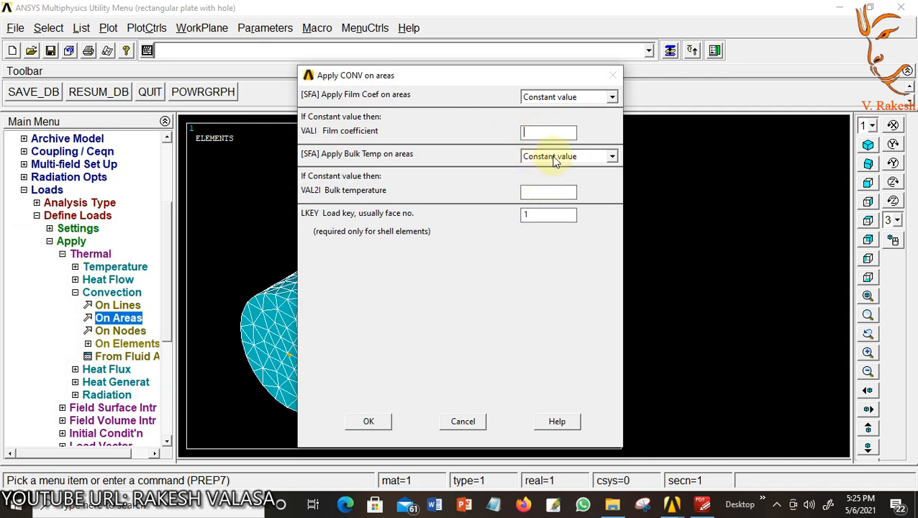
type("5")
left_click(550, 190)
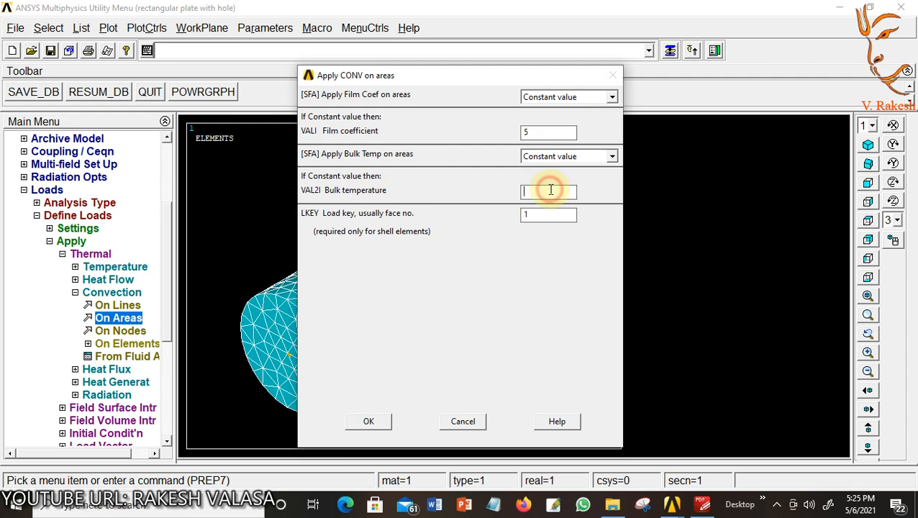
type("40")
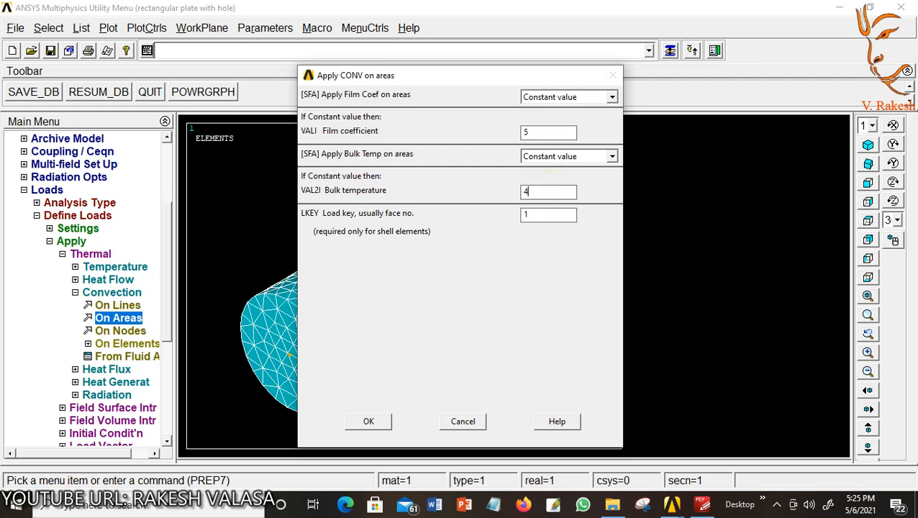
left_click(370, 423)
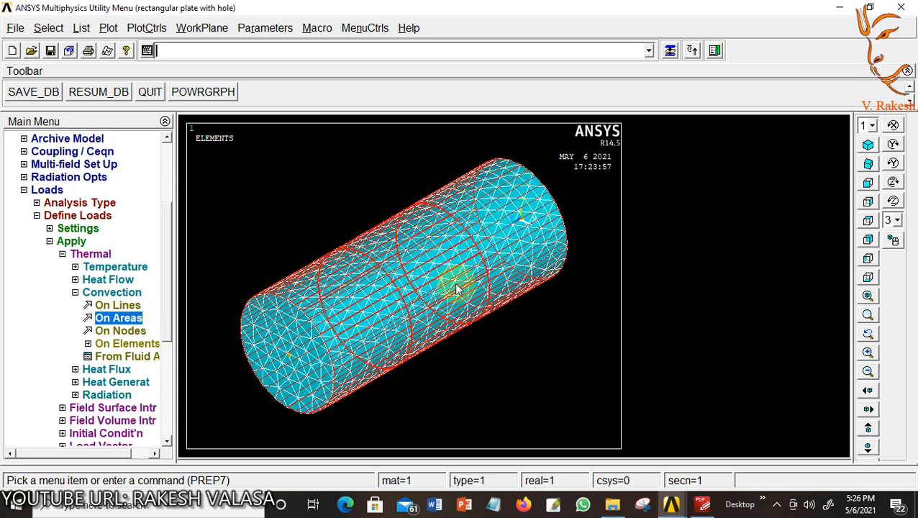
- Apply convection to the cylinder's rear circular end area with a constant film coefficient of 5 and a bulk temperature of 30
left_click(126, 322)
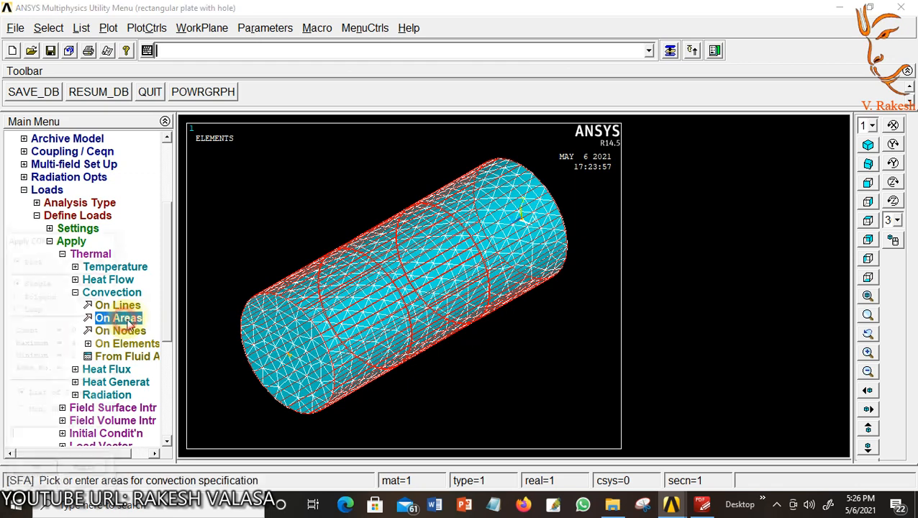
left_click(544, 217)
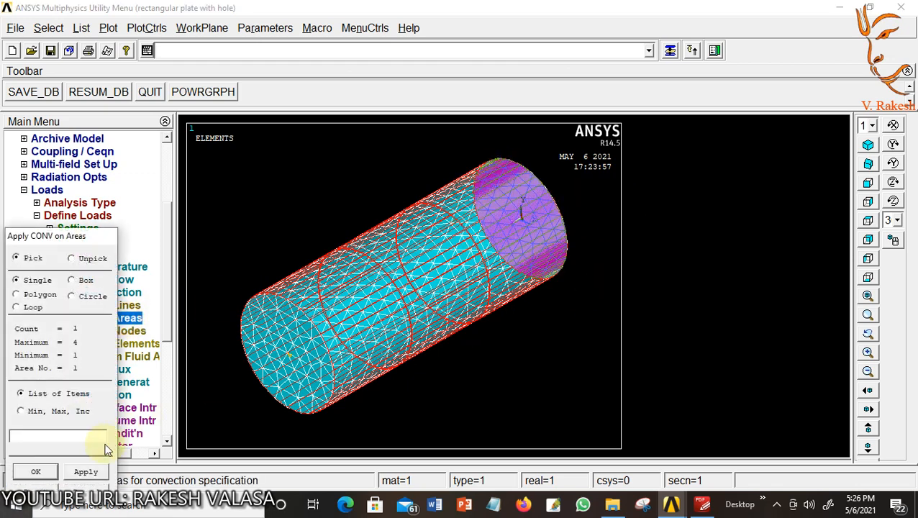
left_click(35, 471)
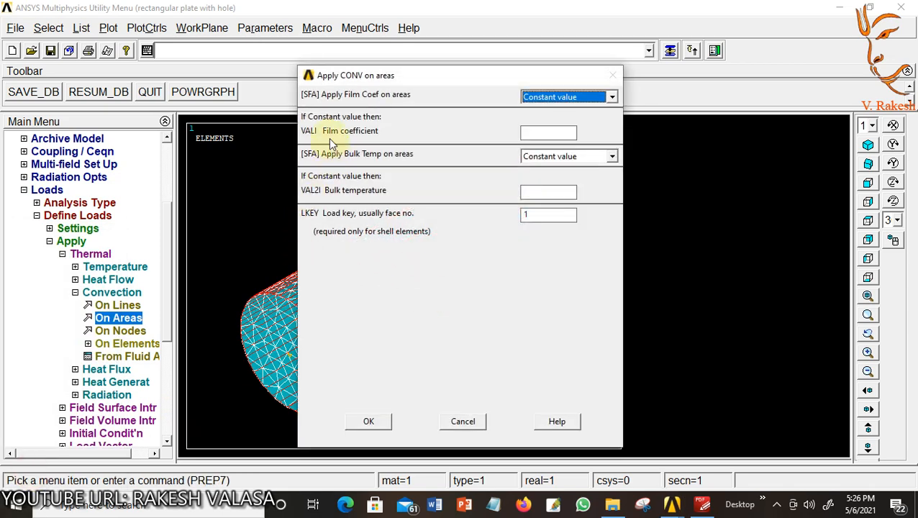
left_click(551, 133)
type("5")
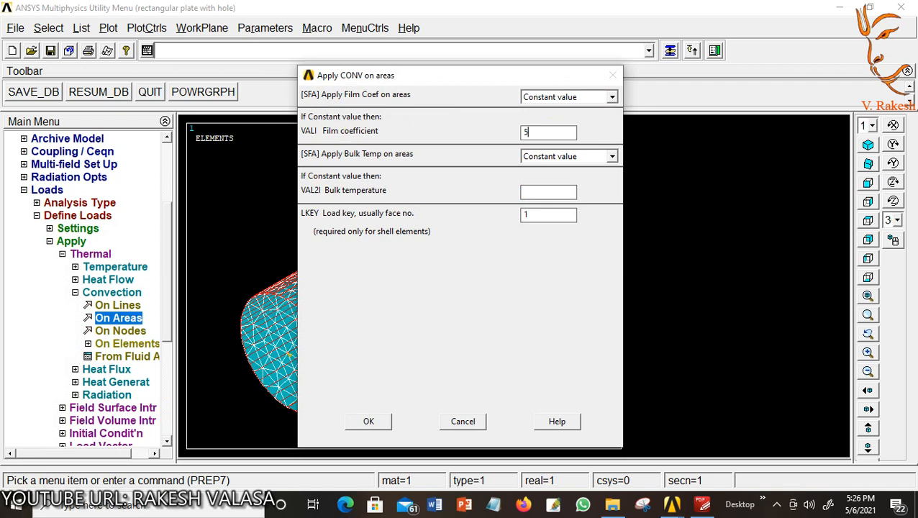
left_click(536, 194)
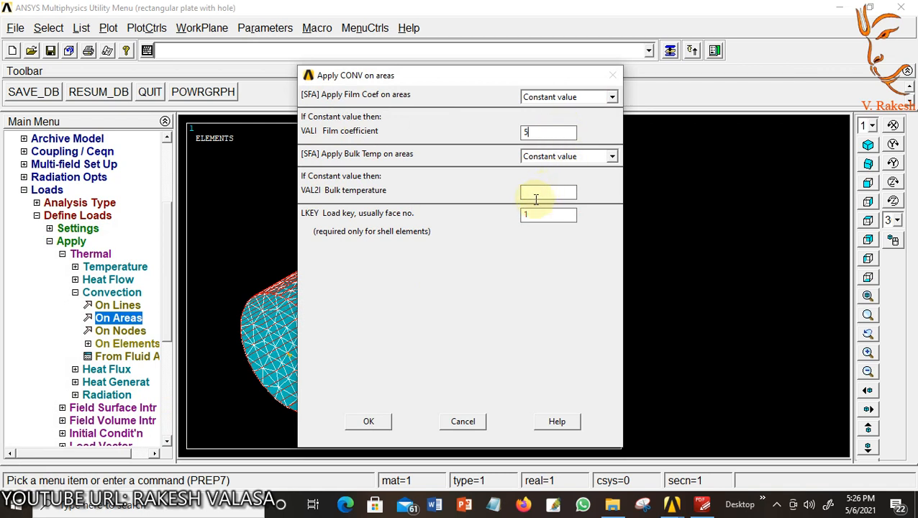
left_click(547, 193)
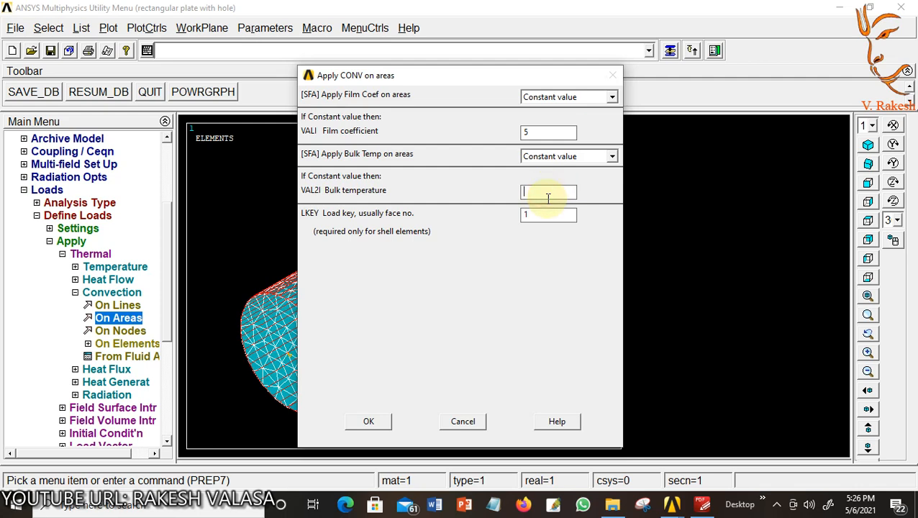
type("30")
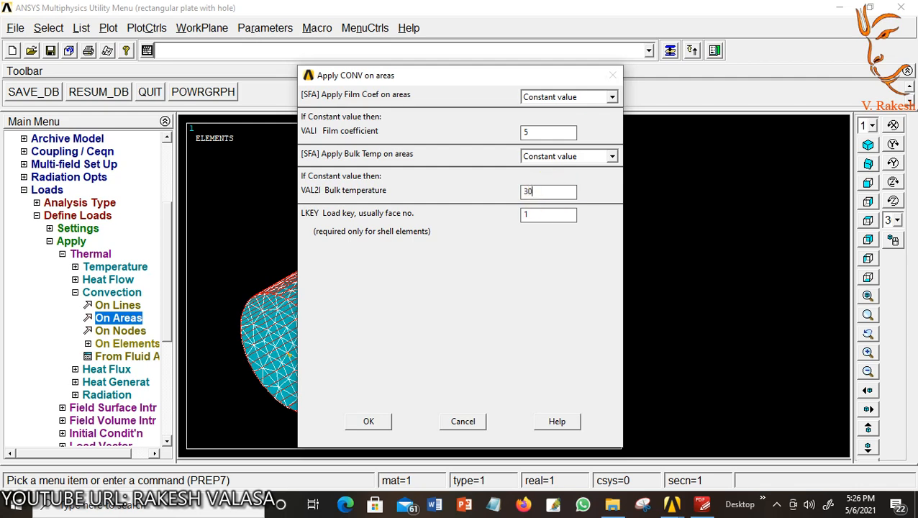
left_click(369, 422)
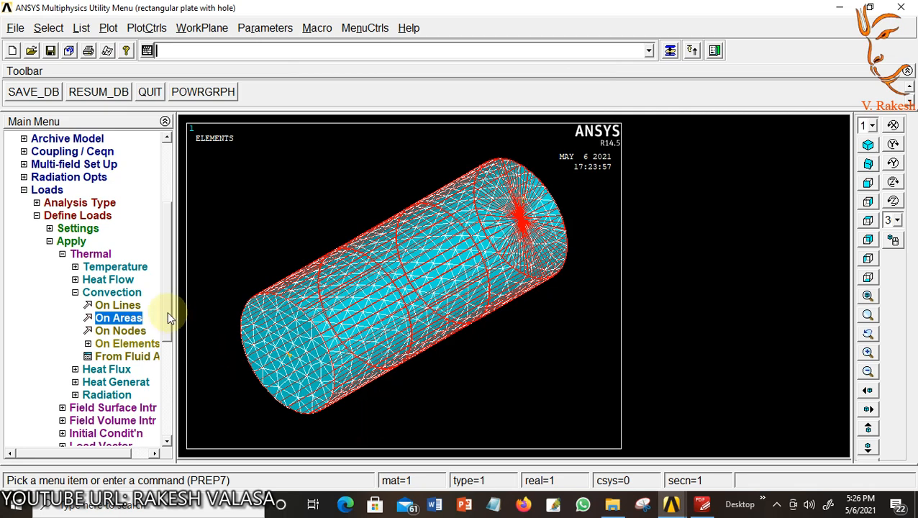
- Solve the current load step and close the solution note and the status listing
scroll(173, 353, "down", 1)
scroll(172, 363, "down", 4)
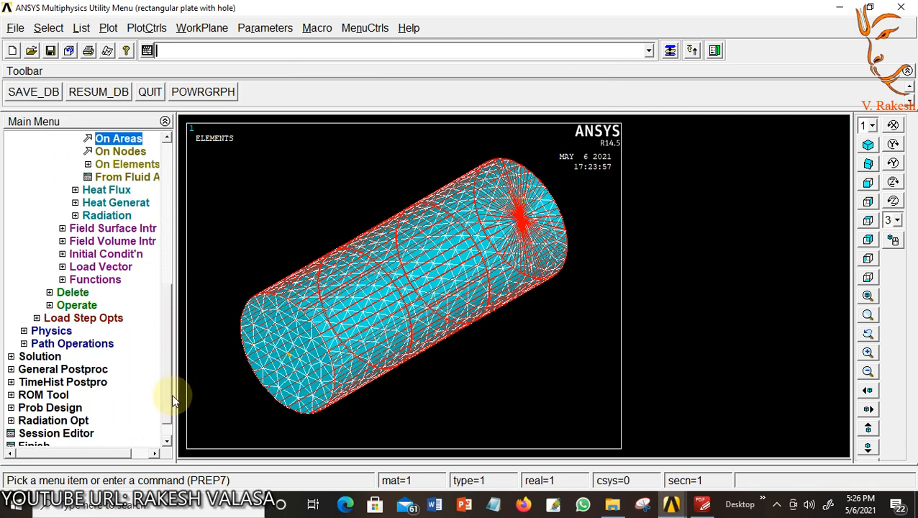
left_click(45, 357)
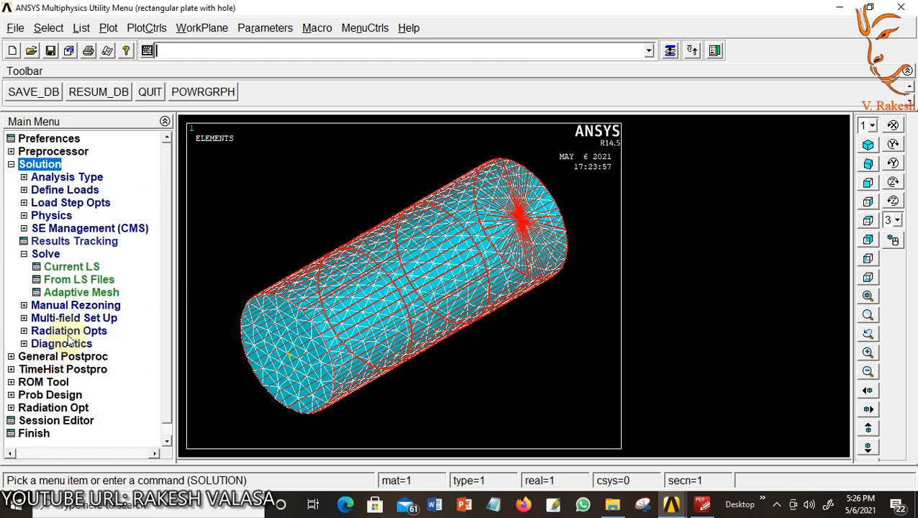
left_click(80, 270)
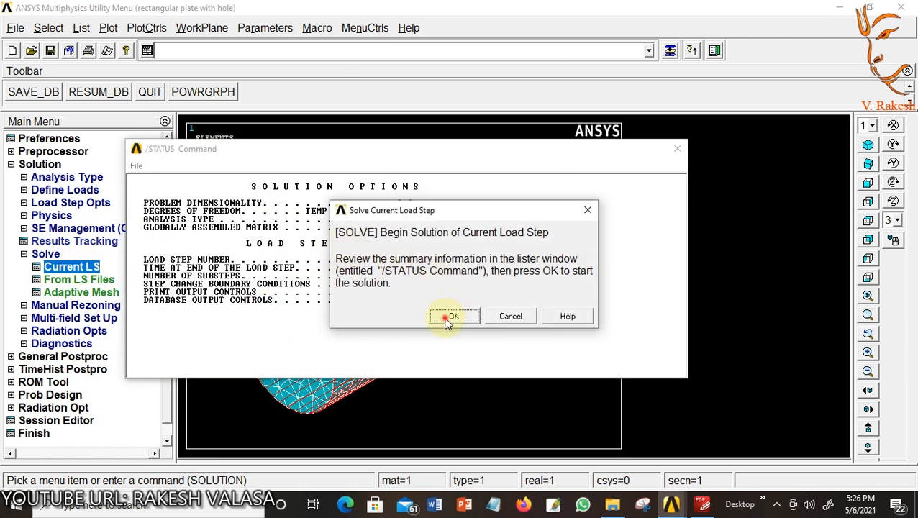
left_click(448, 318)
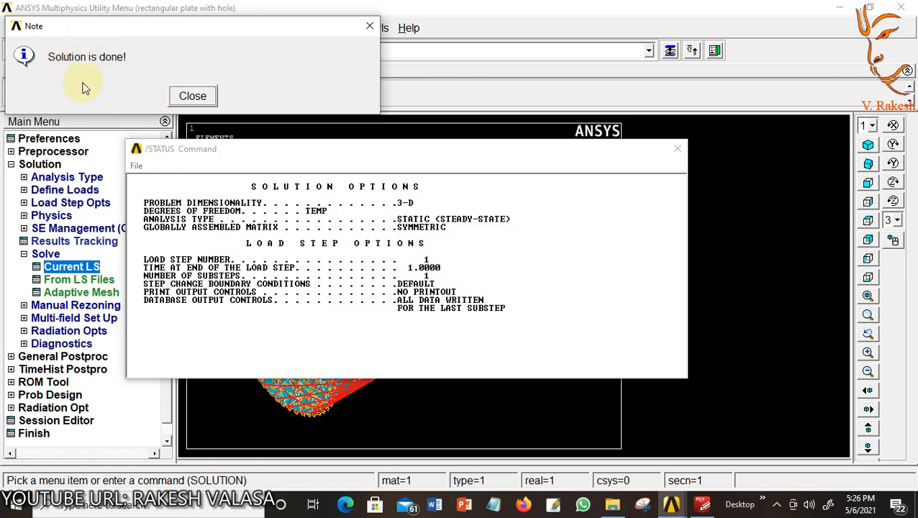
left_click(192, 96)
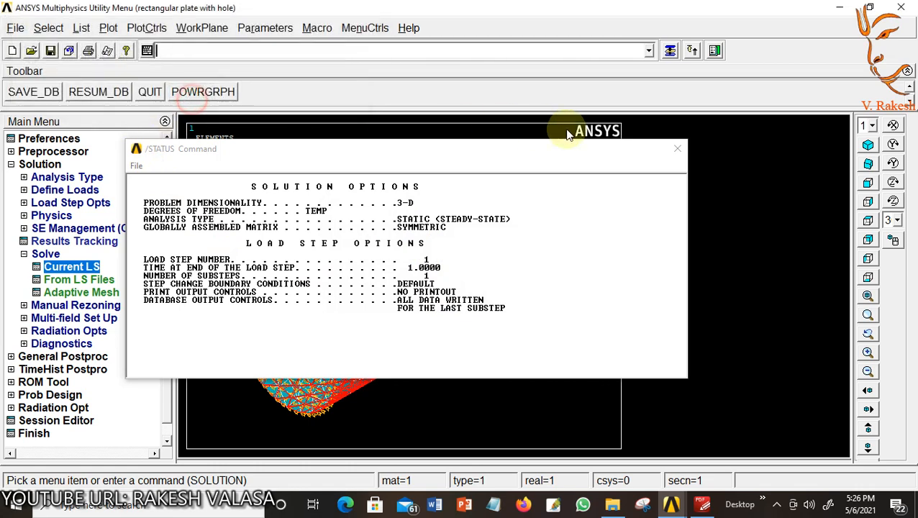
left_click(676, 151)
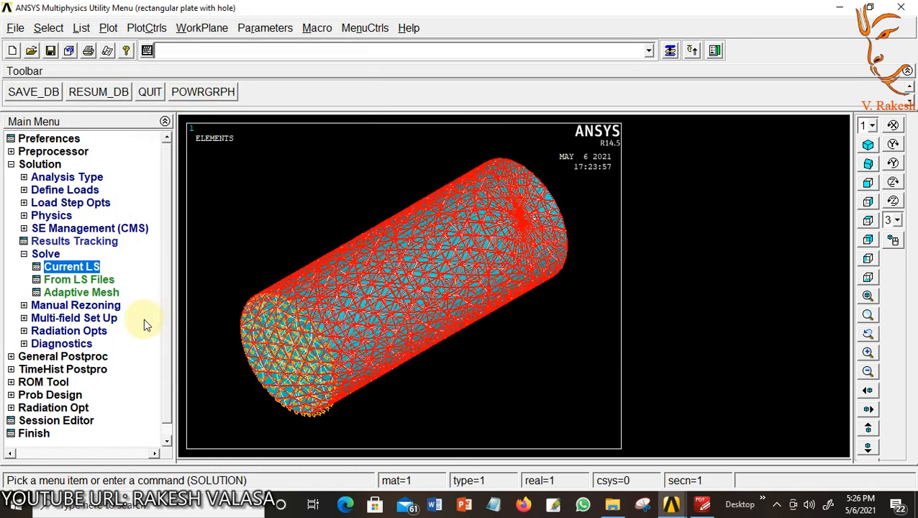
- Plot the nodal temperature from the DOF solution as a contour with the deformed shape only
left_click(56, 359)
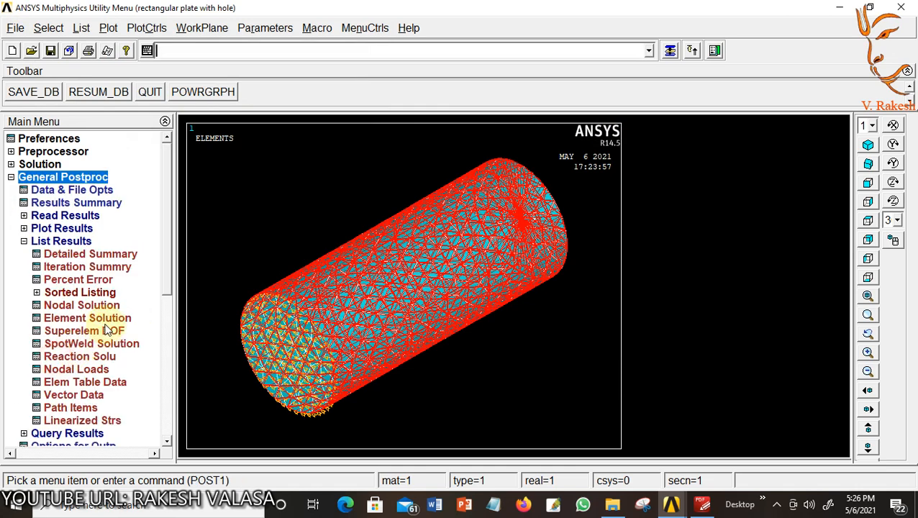
left_click(56, 230)
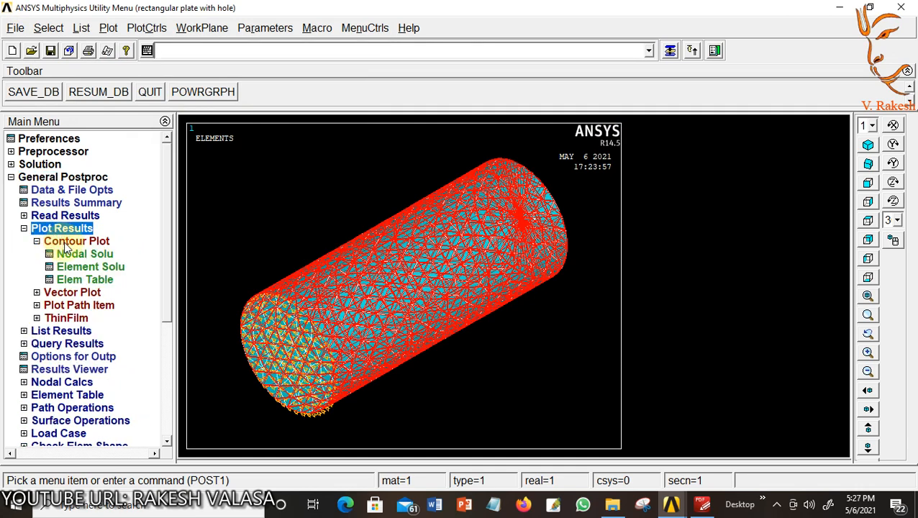
left_click(73, 256)
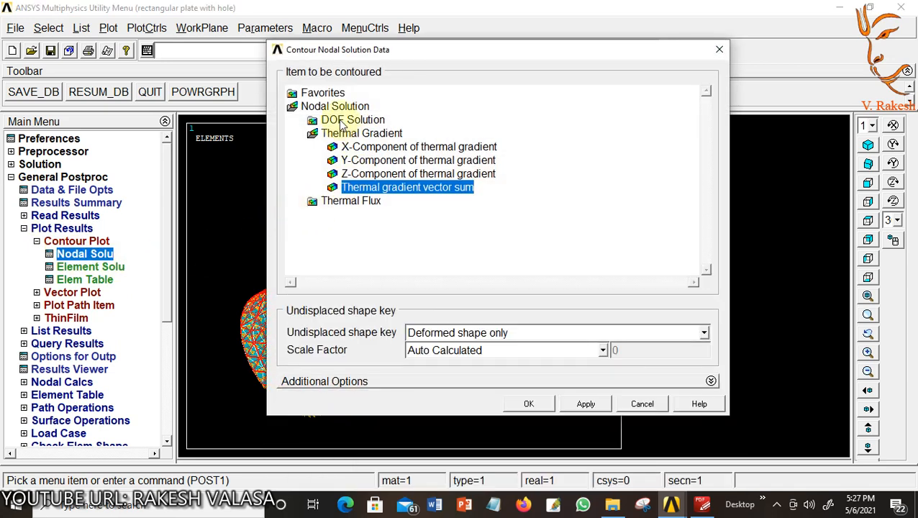
left_click(340, 119)
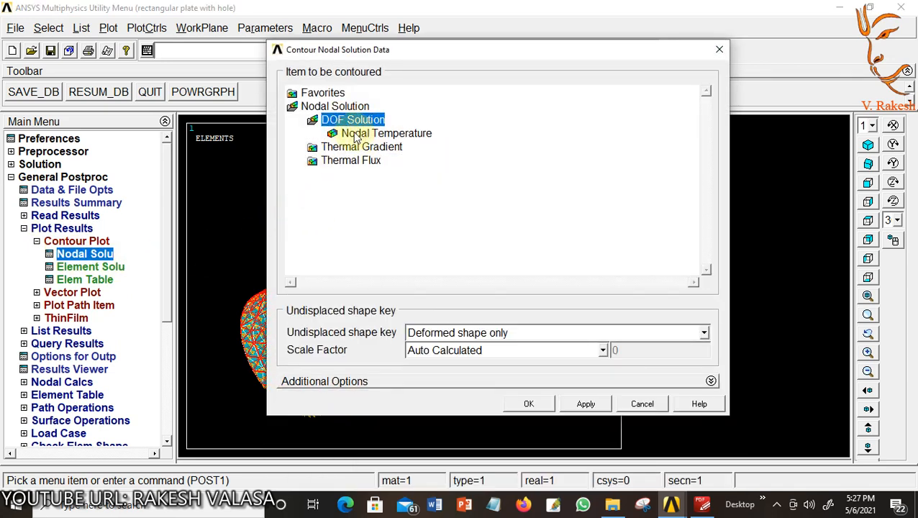
left_click(351, 122)
left_click(350, 122)
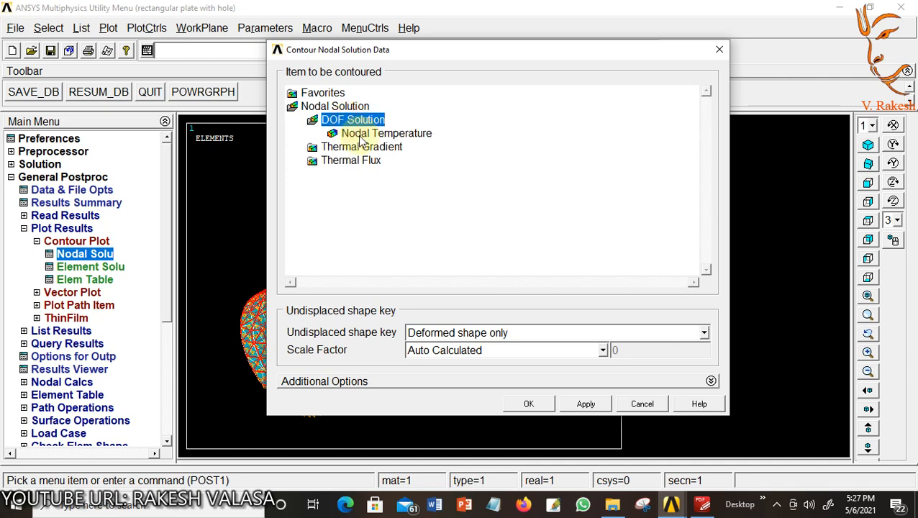
left_click(366, 134)
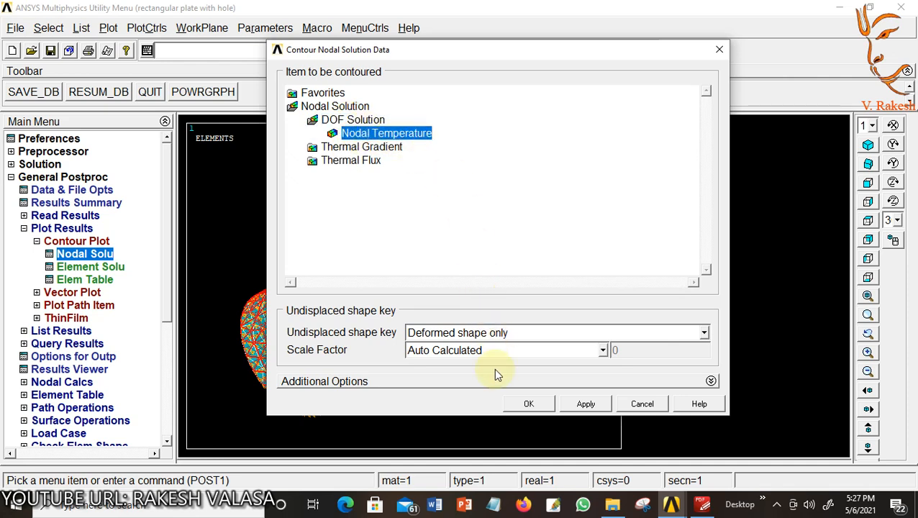
left_click(530, 407)
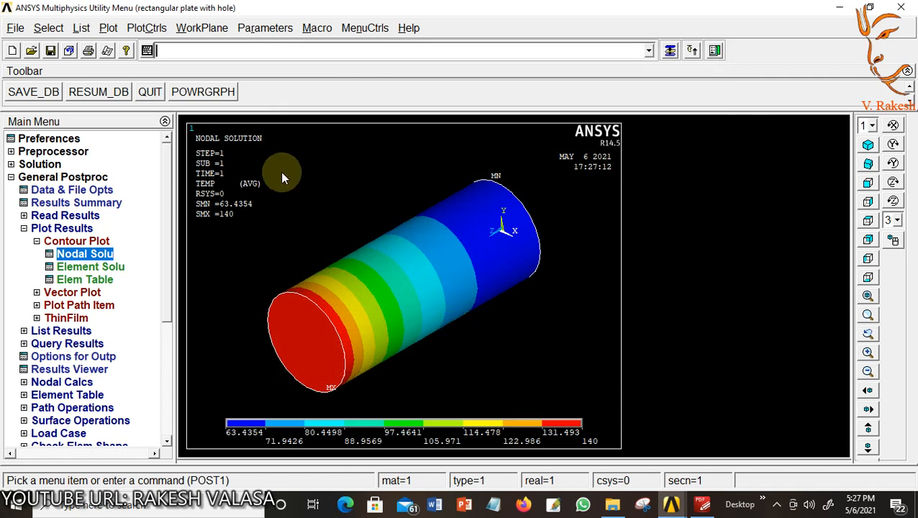
- Animate the deformed results for Temperature TEMP with 10 frames and a 0.5 s delay, then stop and close the animation
left_click(150, 32)
mouse_move(182, 190)
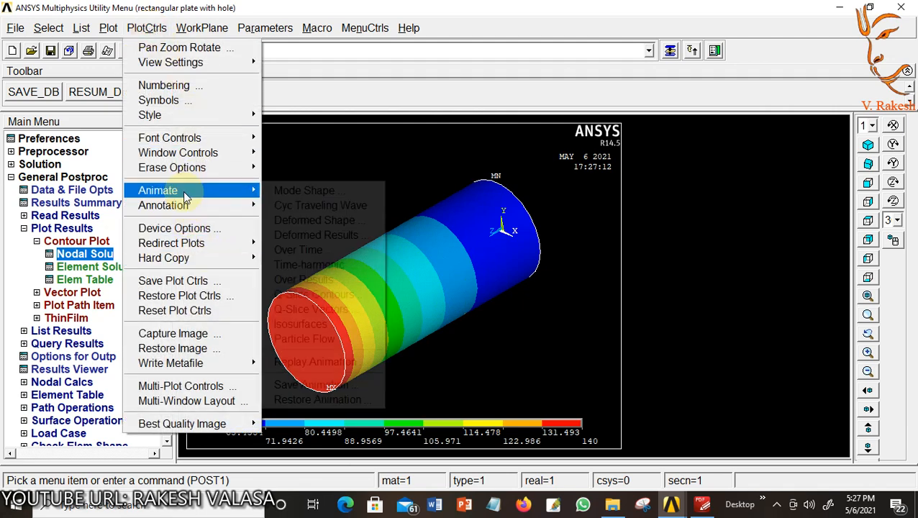
left_click(301, 236)
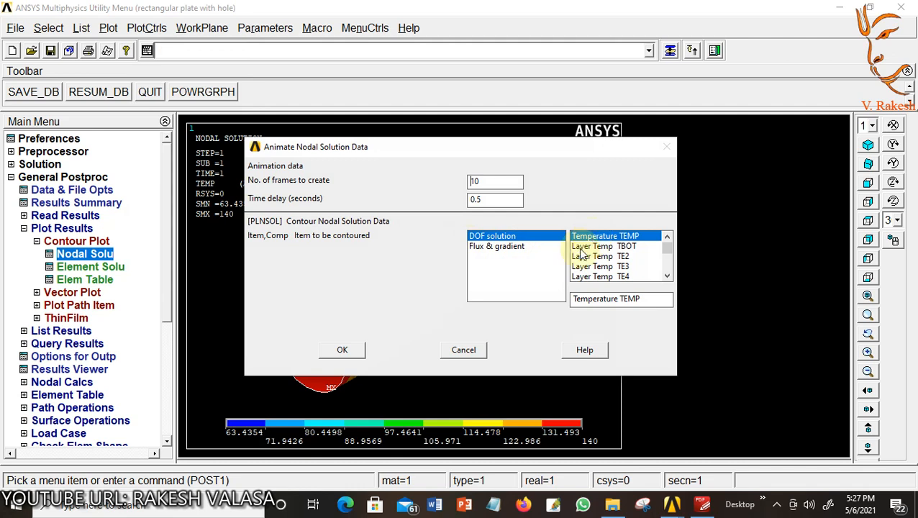
left_click(349, 350)
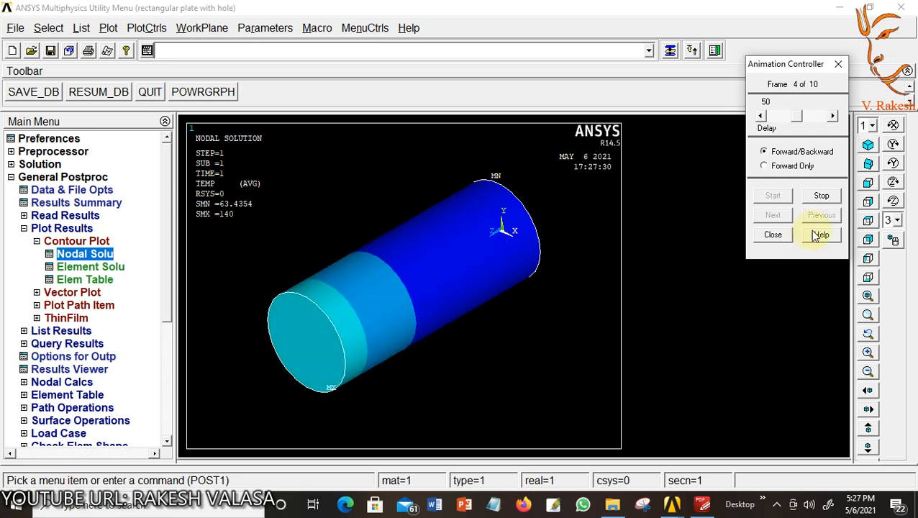
left_click(821, 195)
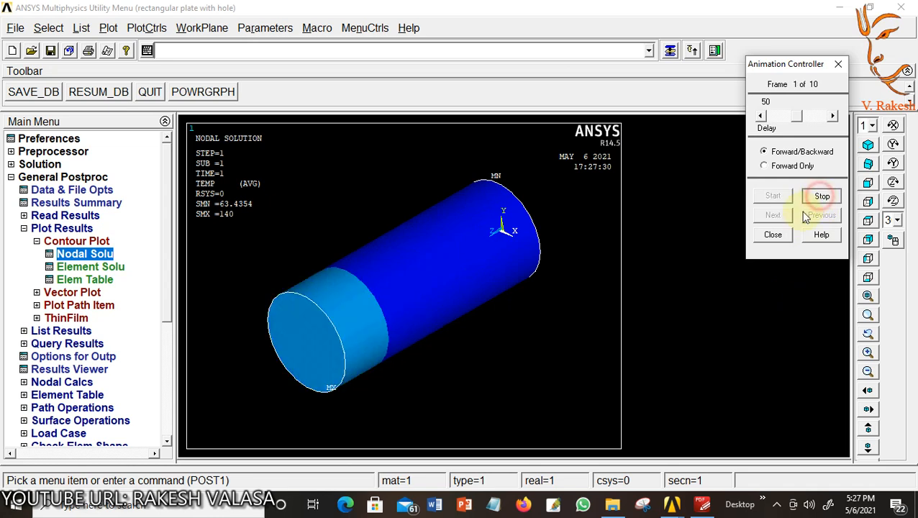
left_click(773, 235)
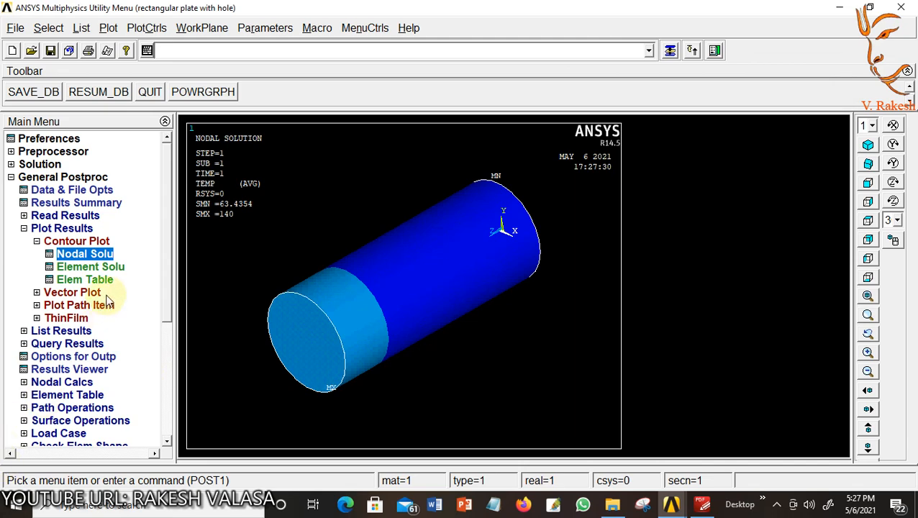
- Plot the nodal solution contour of the thermal gradient vector sum
left_click(97, 252)
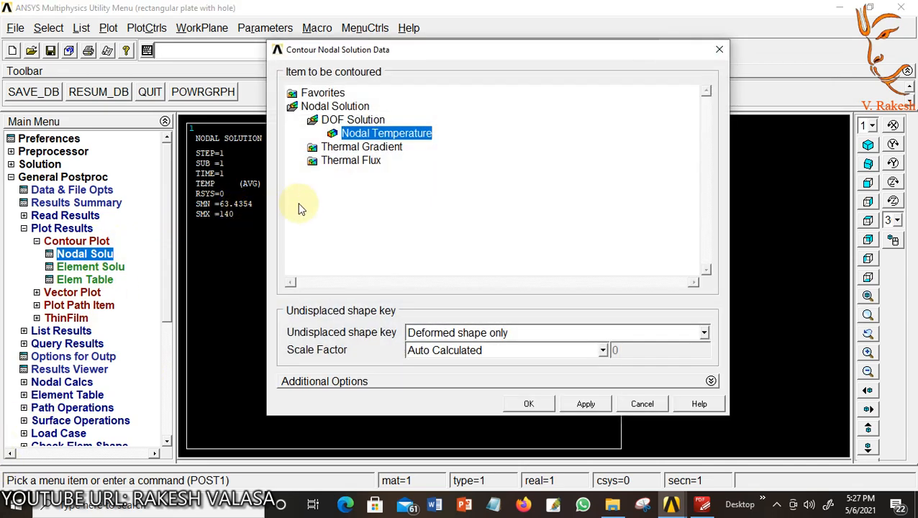
left_click(347, 148)
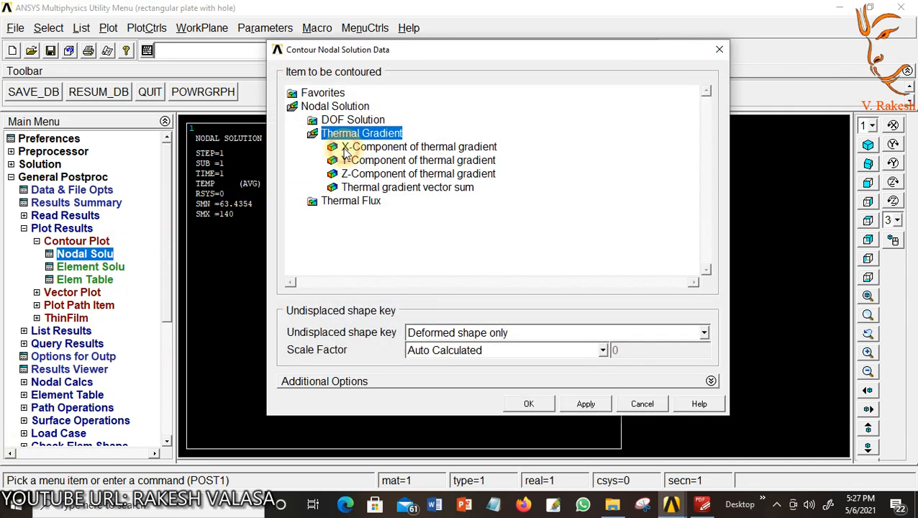
left_click(366, 188)
left_click(528, 403)
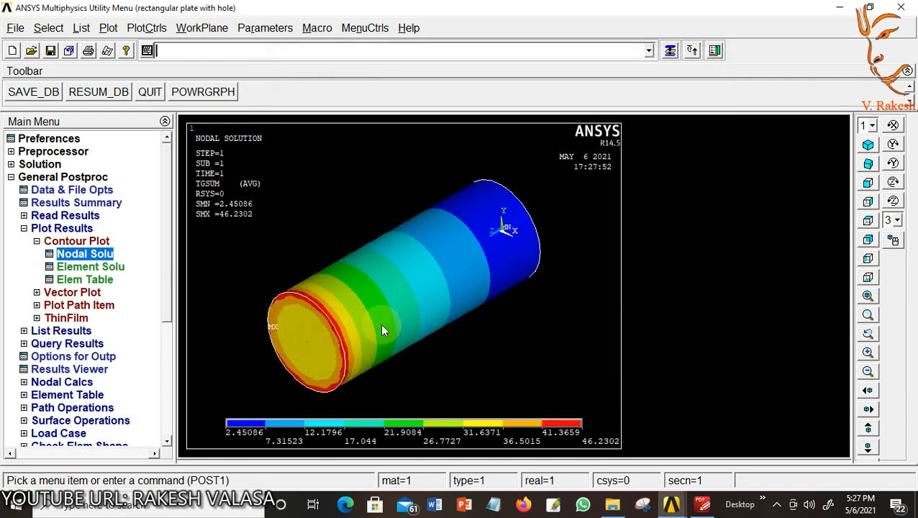
- Plot the element solution contour of the thermal flux vector sum
left_click(101, 269)
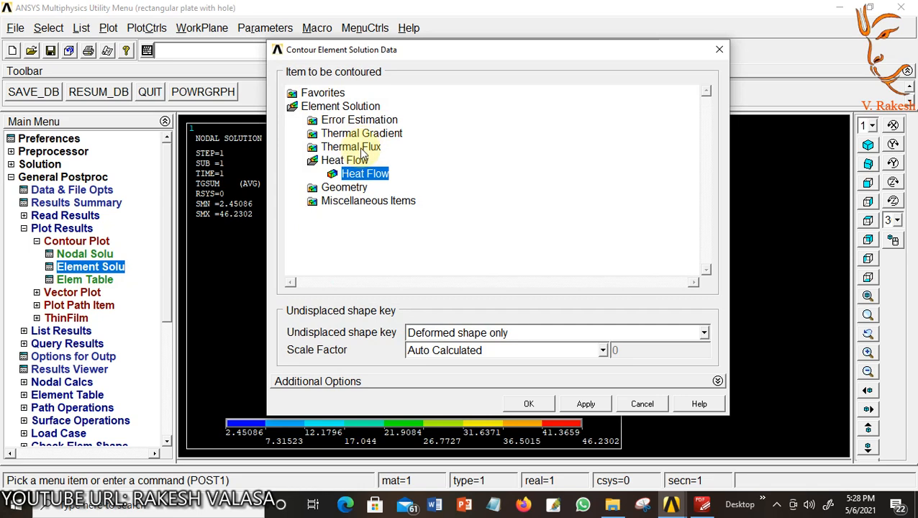
left_click(361, 148)
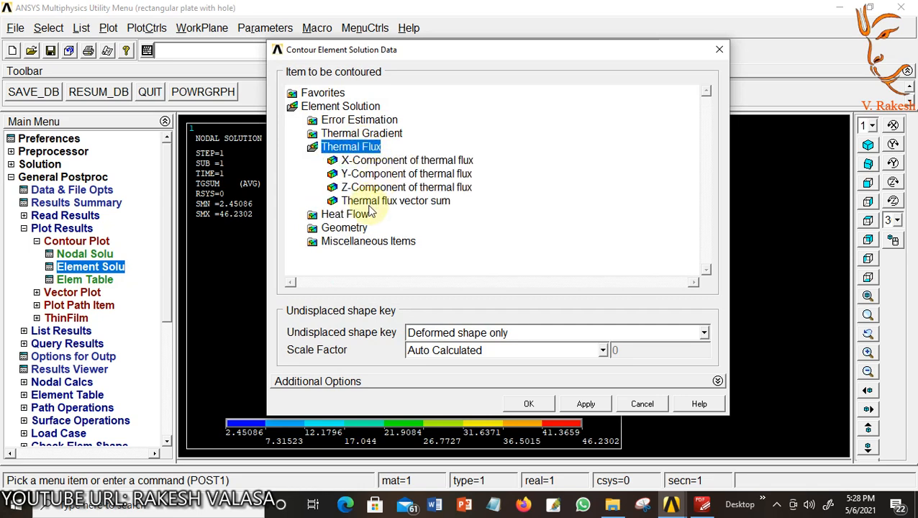
left_click(420, 201)
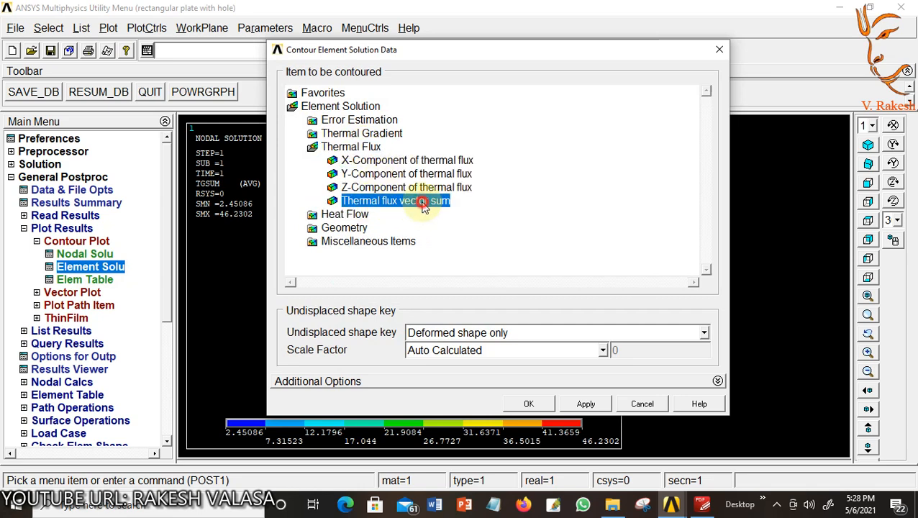
left_click(529, 404)
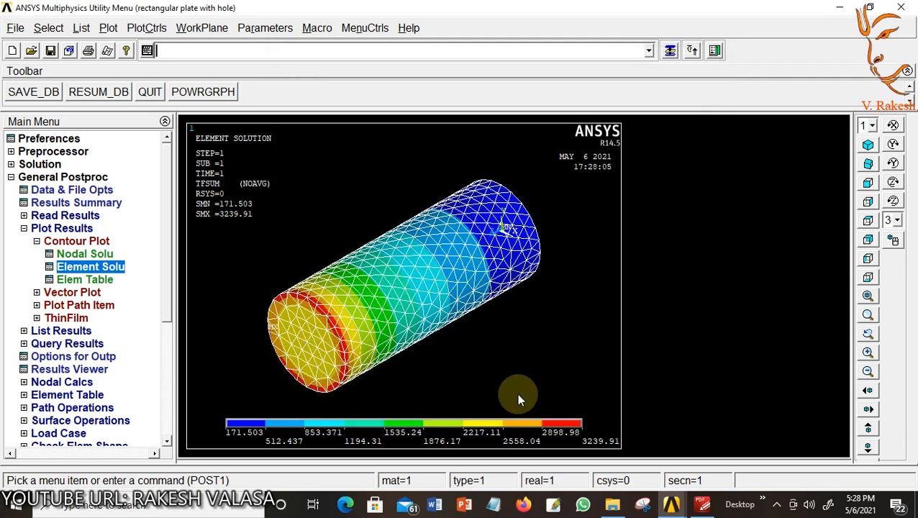
- Plot the element solution contour of the heat flow with the deformed shape only
left_click(87, 267)
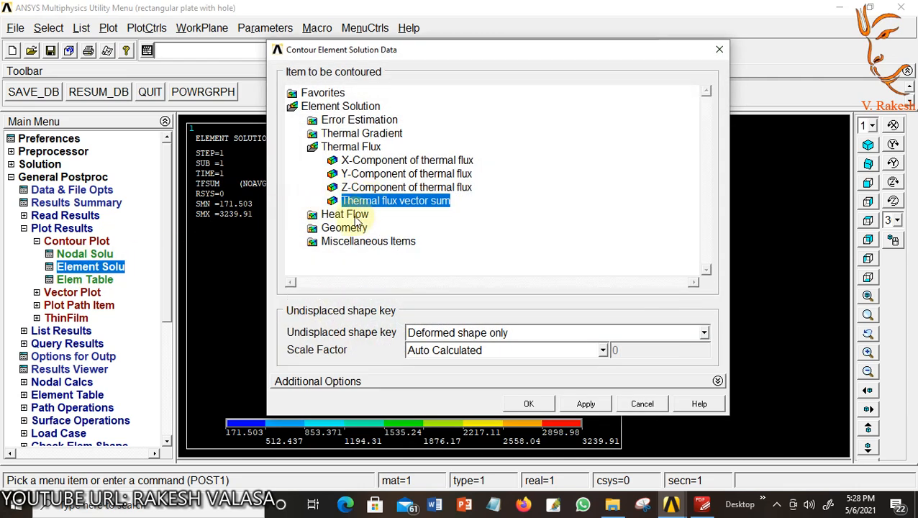
left_click(356, 214)
left_click(365, 174)
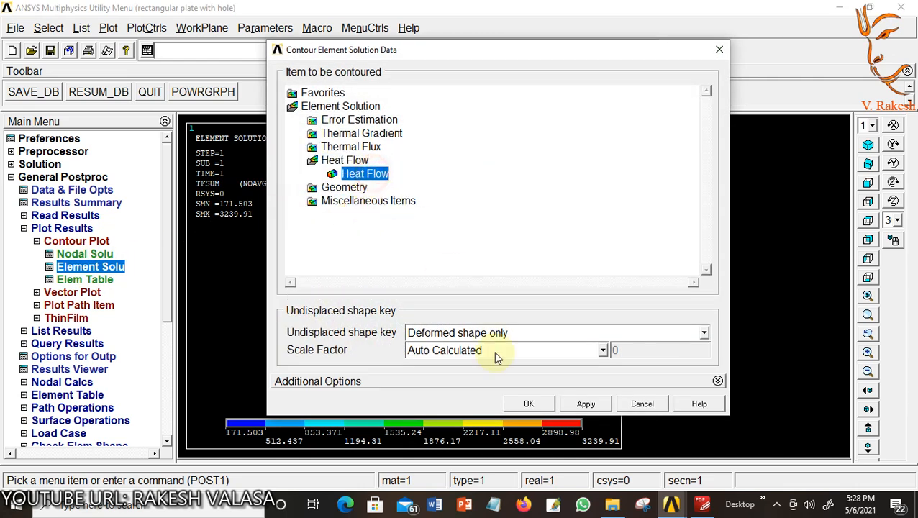
left_click(529, 404)
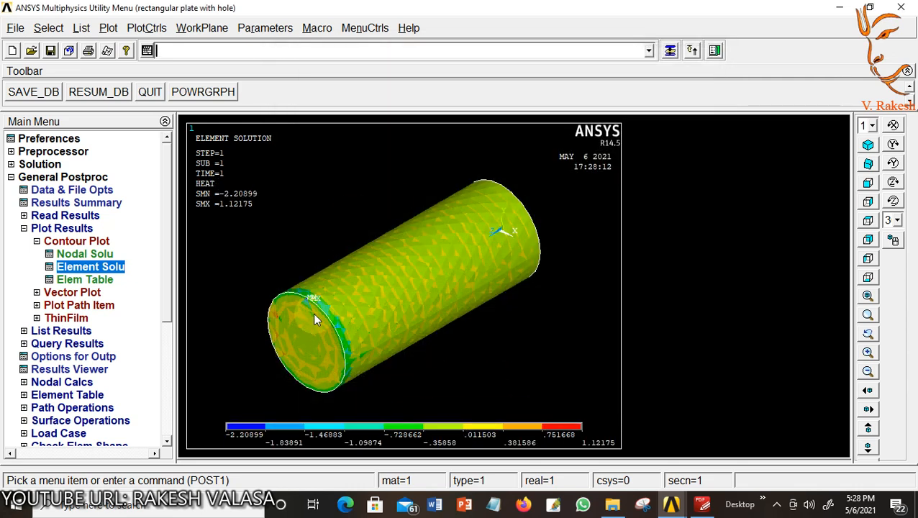
left_click(347, 316)
left_click(394, 244)
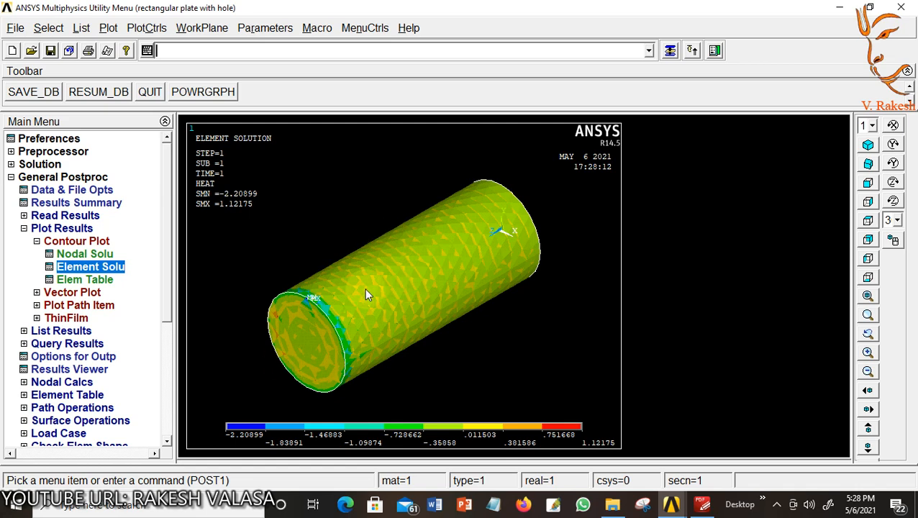
- List the nodal temperatures from the DOF solution, review the listing through to its maximum absolute values, and close it
left_click(52, 332)
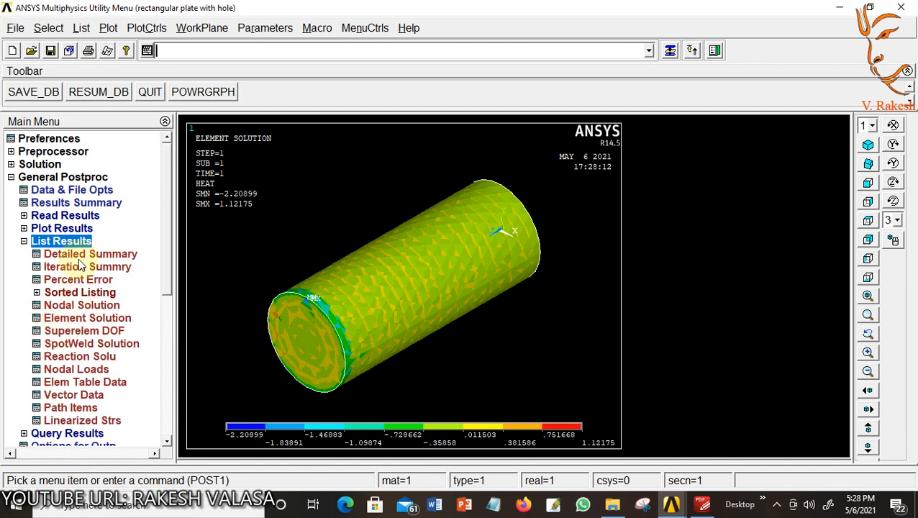
left_click(83, 306)
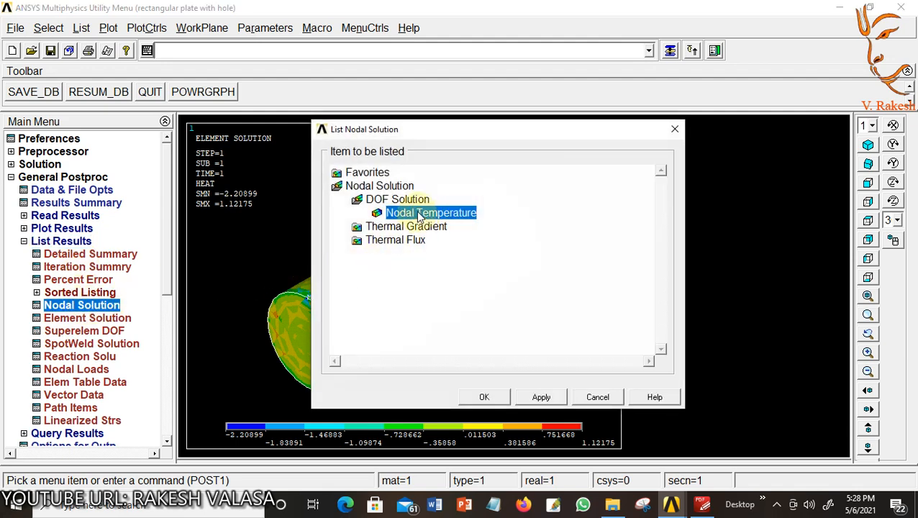
left_click(484, 397)
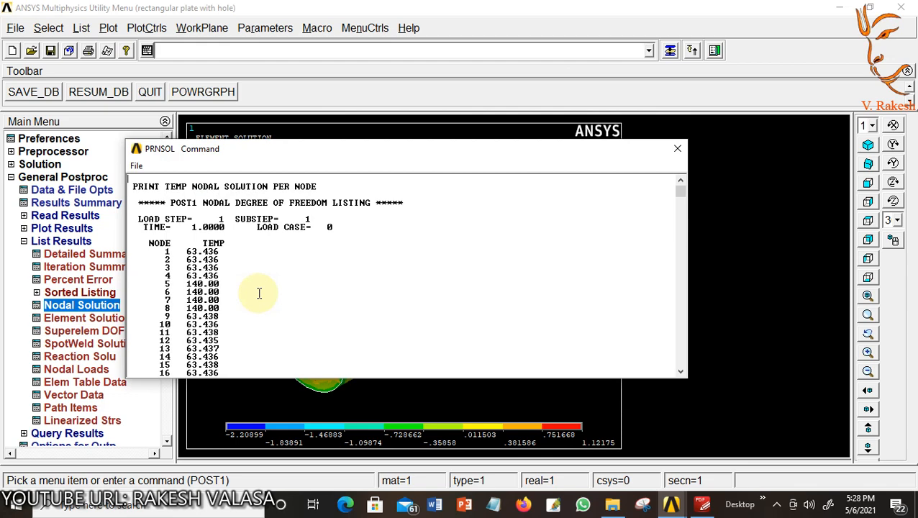
scroll(259, 295, "down", 20)
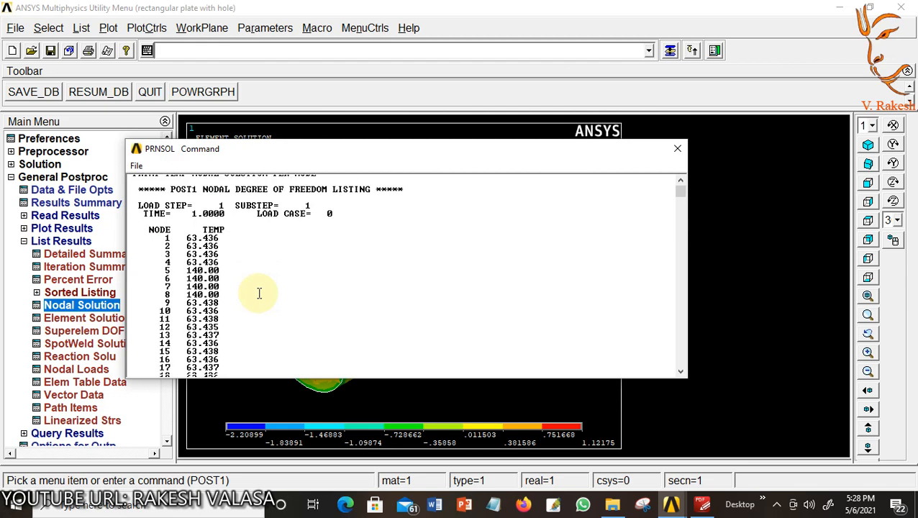
scroll(257, 303, "down", 20)
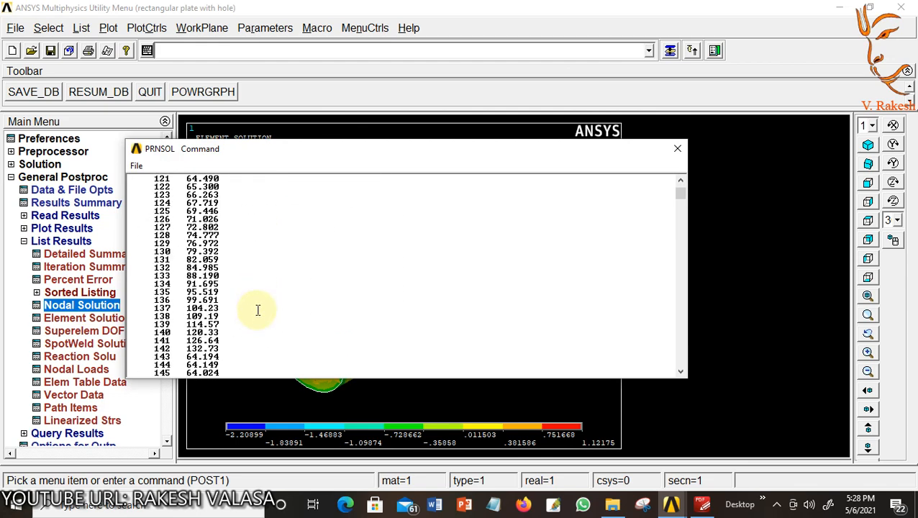
scroll(259, 324, "down", 20)
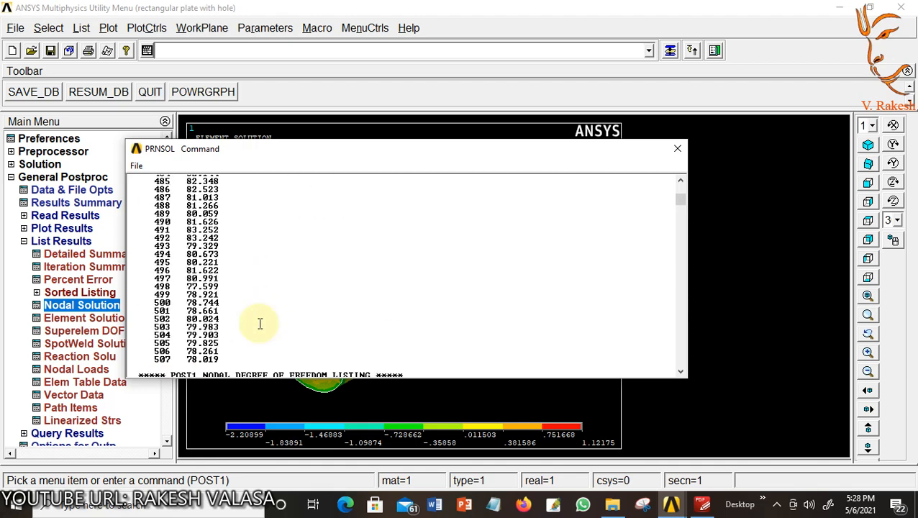
left_click_drag(679, 213, 684, 363)
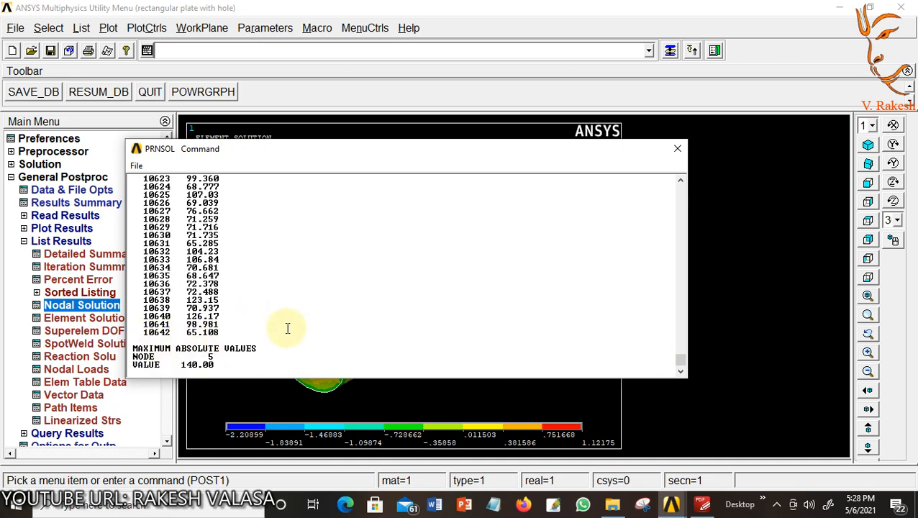
scroll(287, 328, "up", 20)
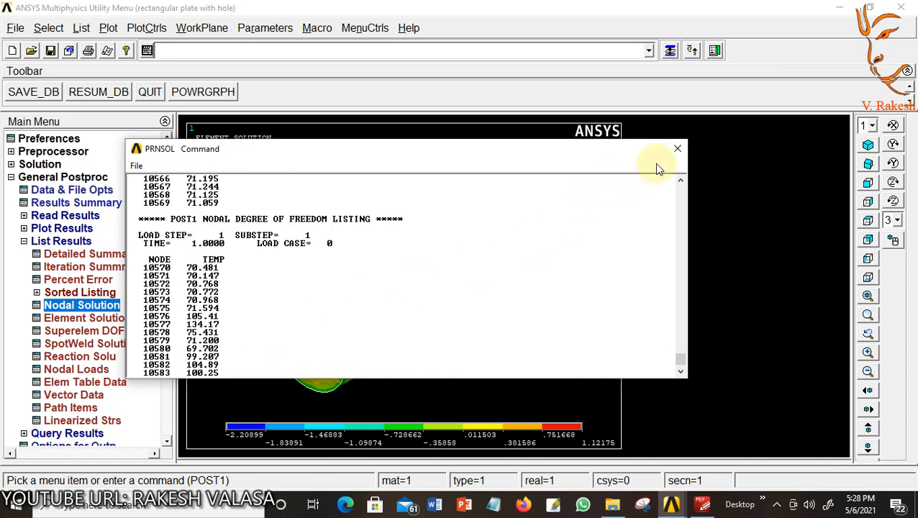
left_click(676, 148)
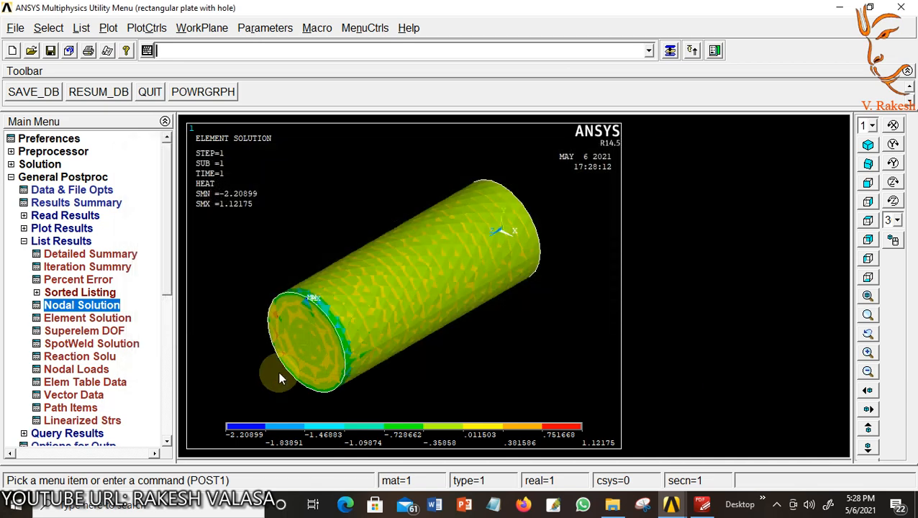